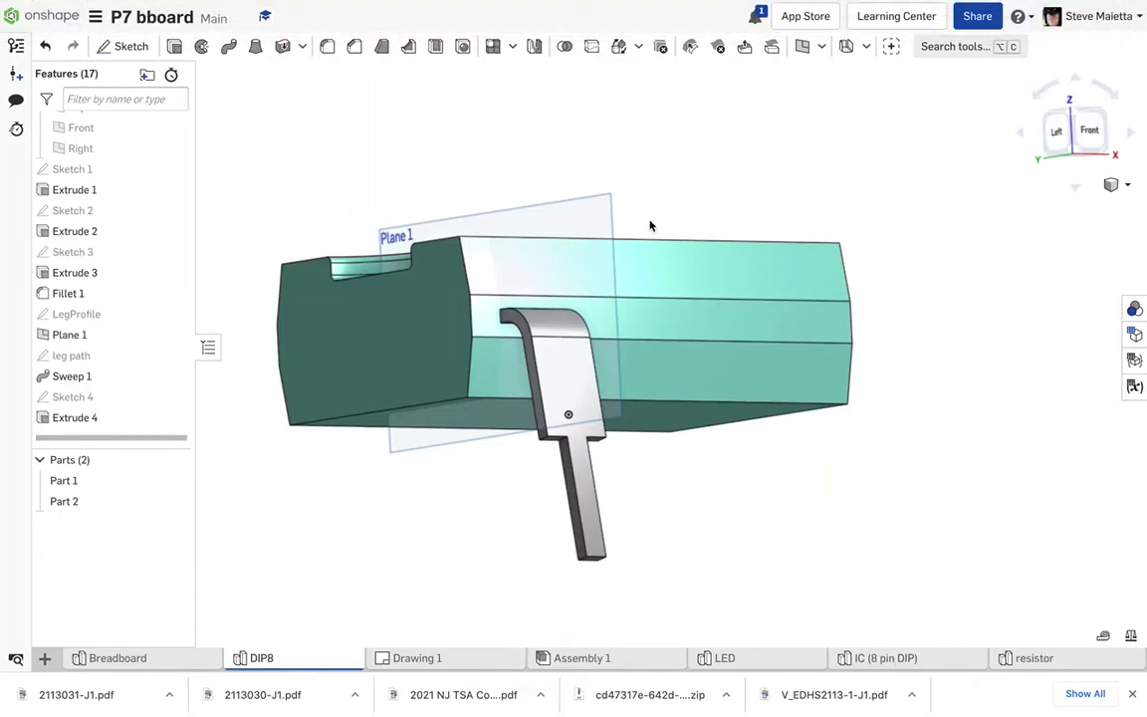
- Tilt the DIP8 chip to an isometric view and start a Linear pattern of parts
key(shift+7)
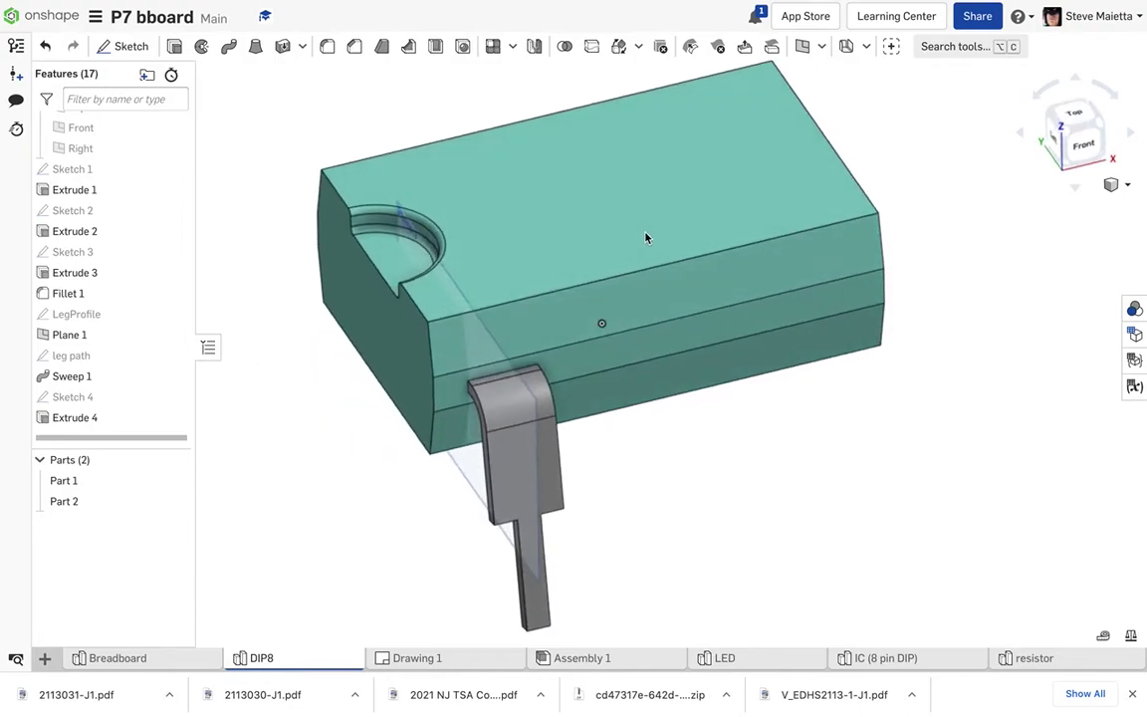
right_drag(646, 237, 571, 162)
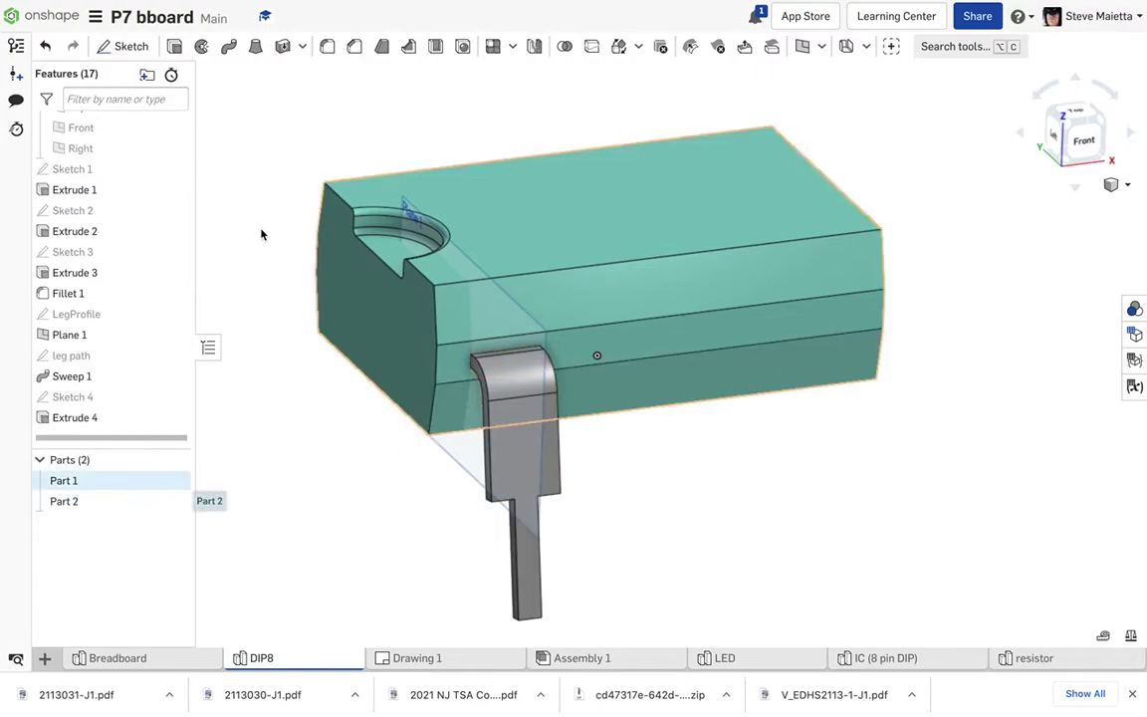
click(492, 49)
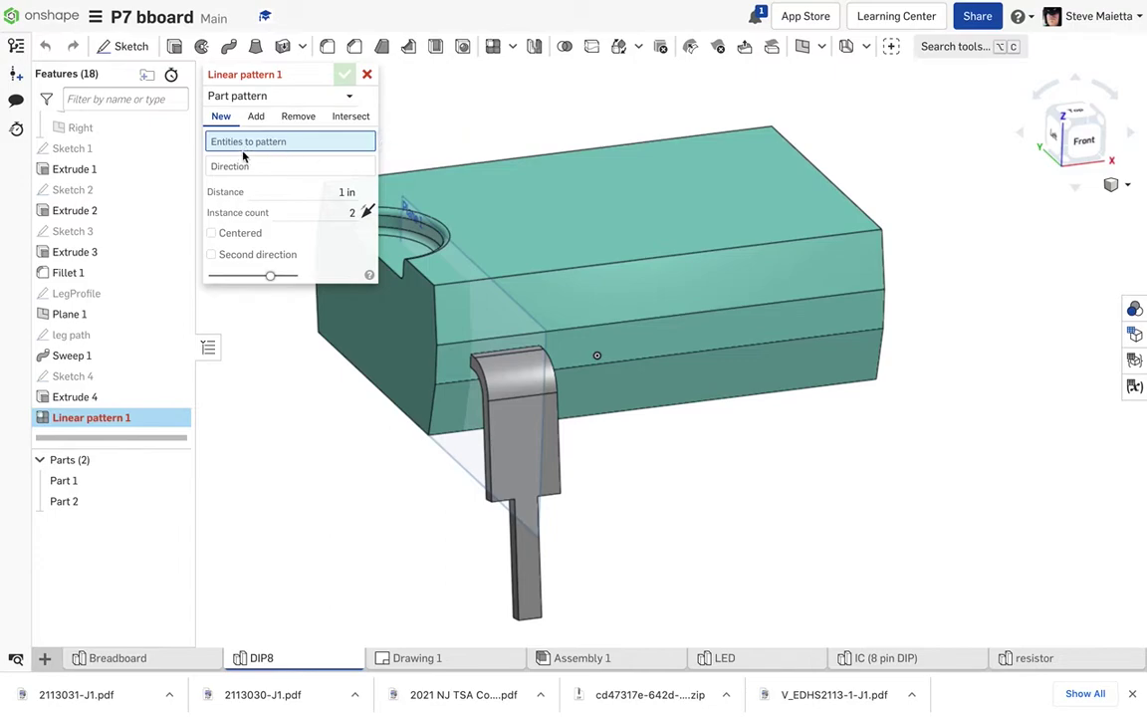
- Pattern the leg, Part 2, along the body's long edge as 4 instances 1 in apart
click(74, 506)
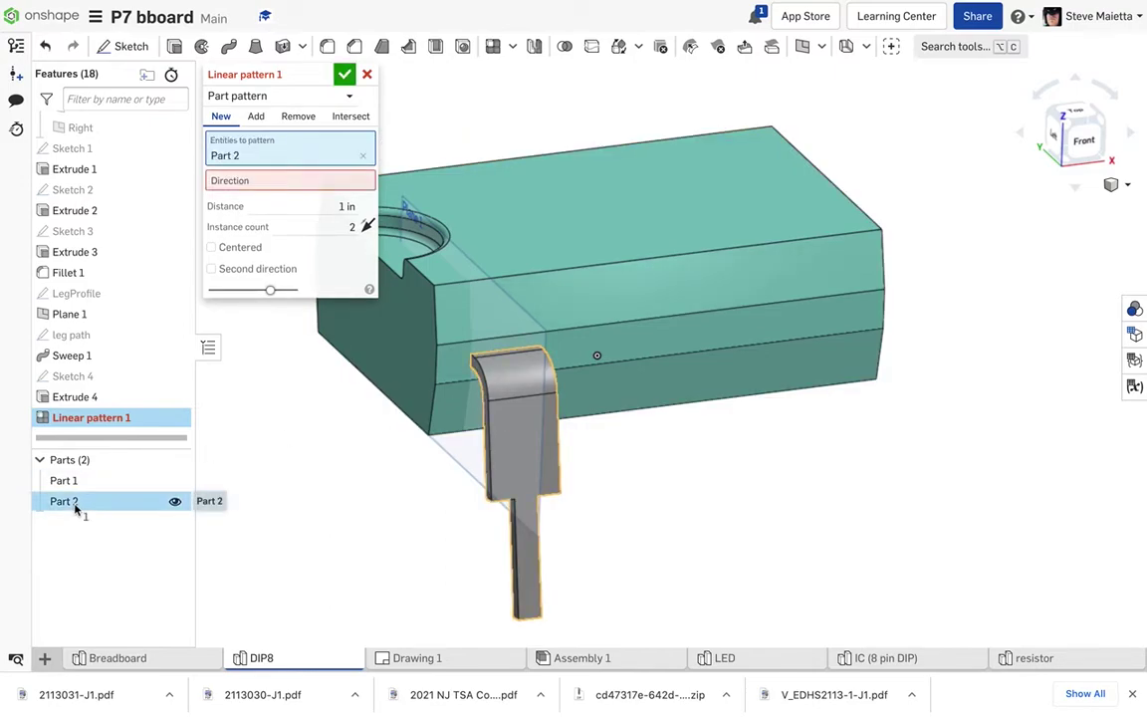
click(261, 182)
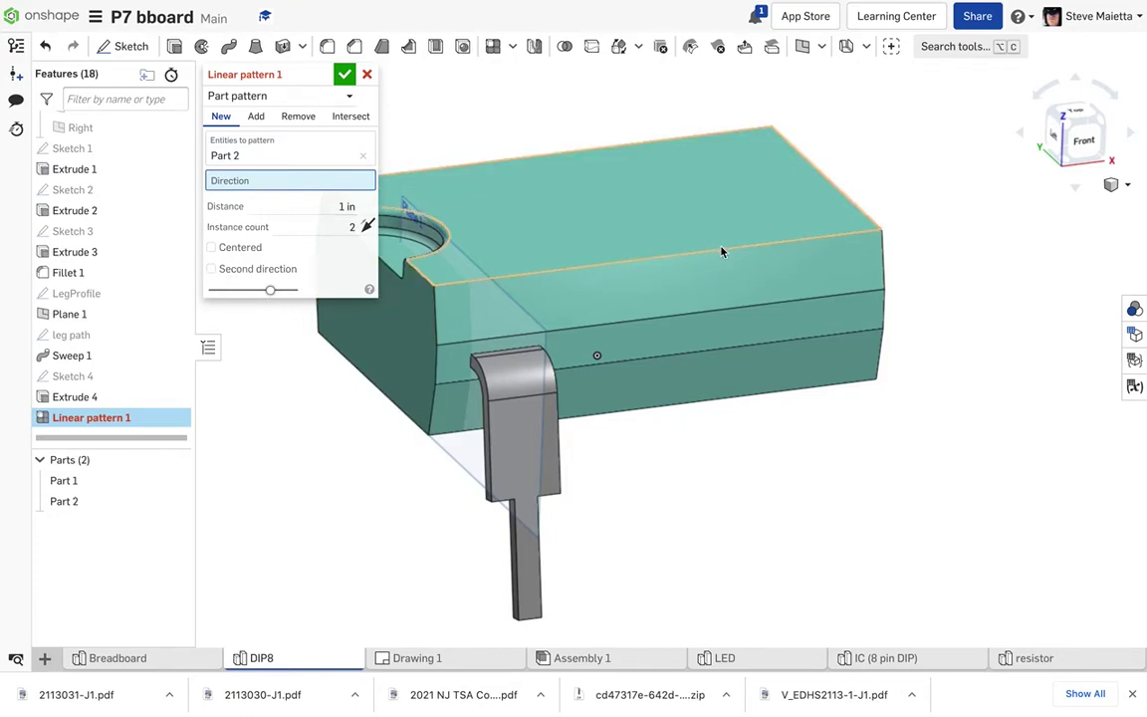
click(697, 316)
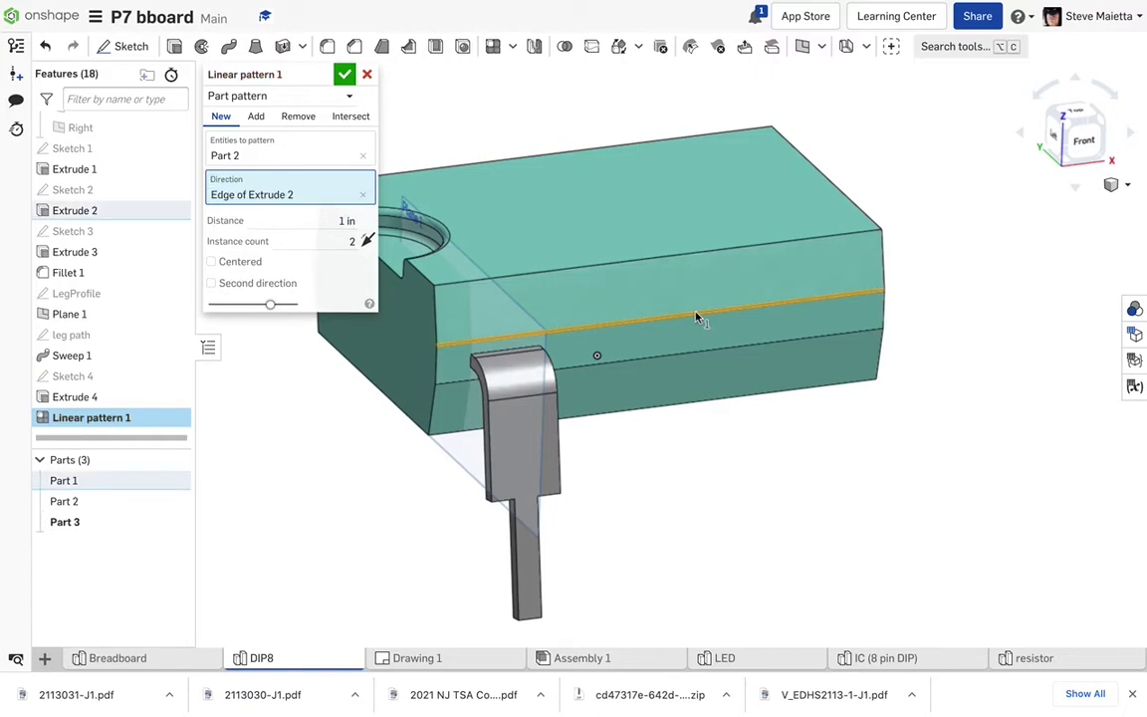
click(350, 241)
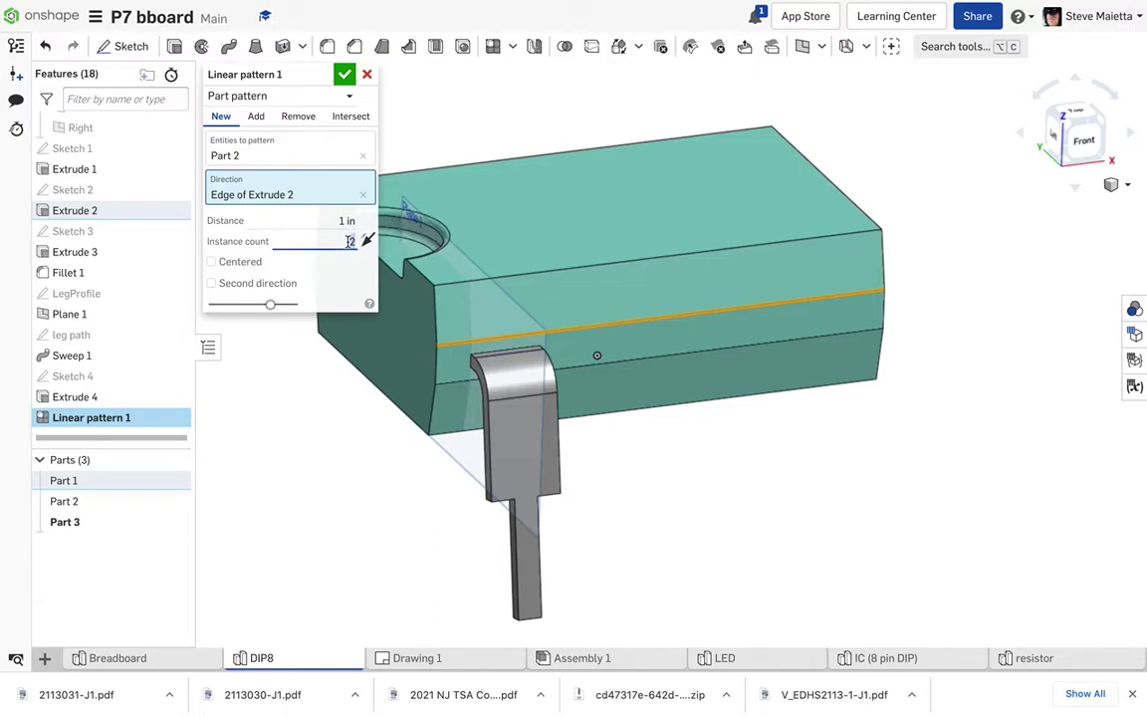
key(Return)
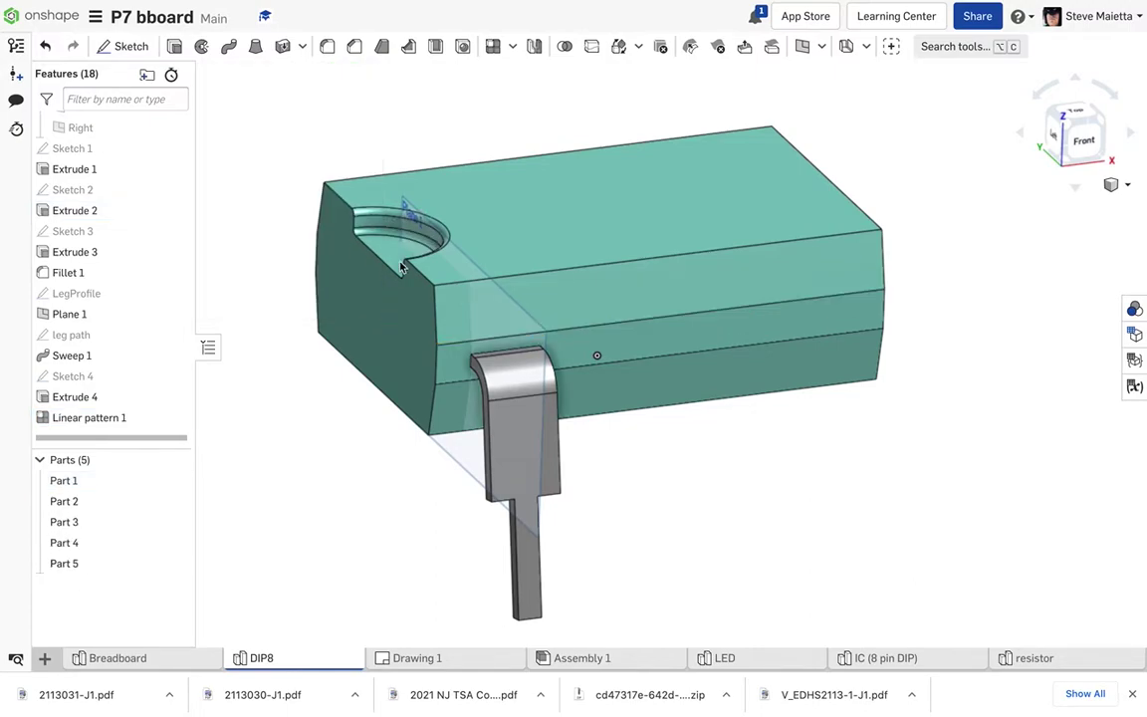
- Reopen Linear pattern 1 and reverse its direction along the chip body
scroll(498, 289, down, 10)
scroll(501, 289, up, 3)
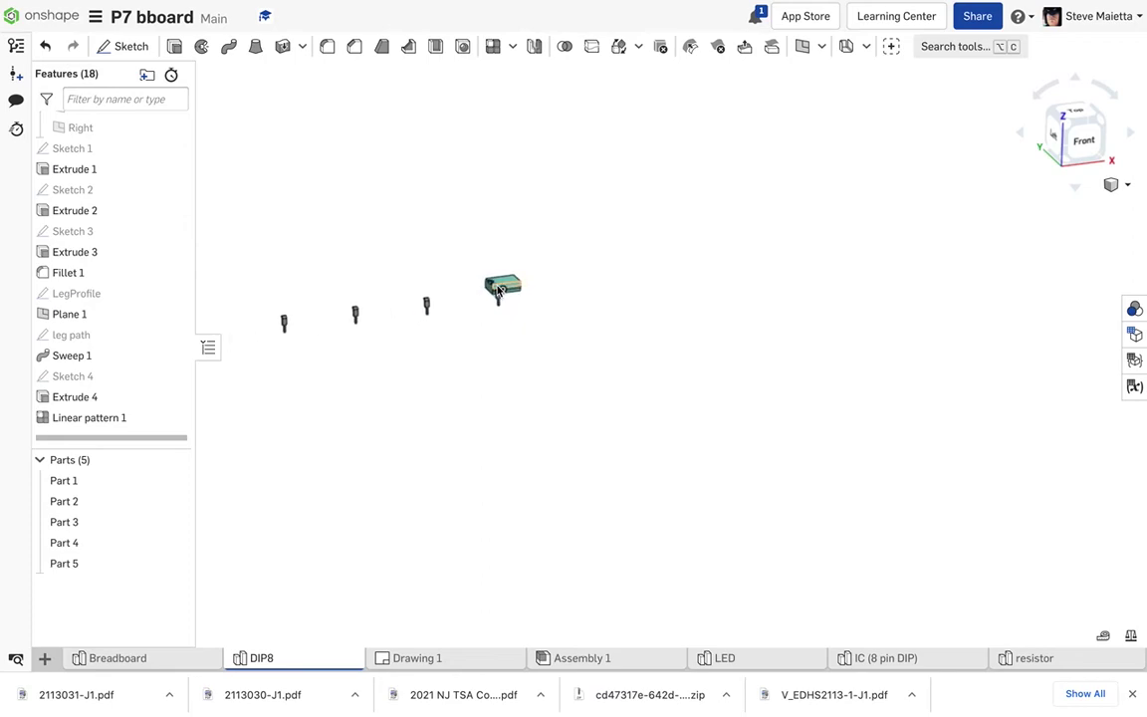
scroll(319, 296, up, 2)
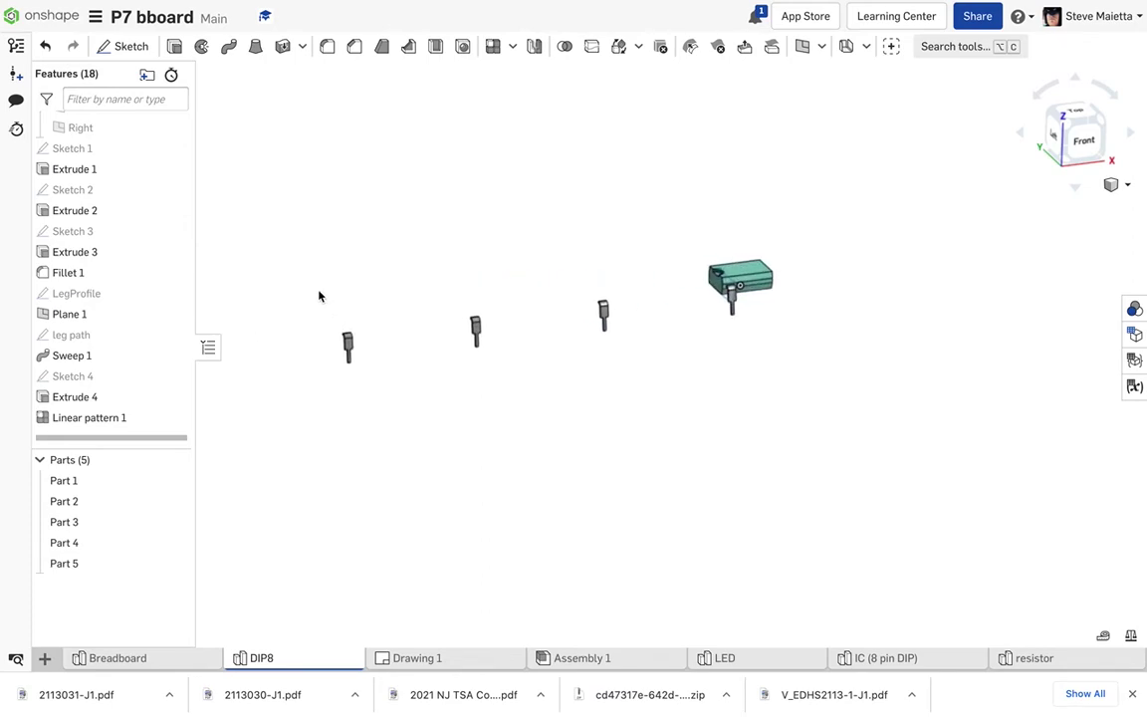
scroll(319, 296, up, 3)
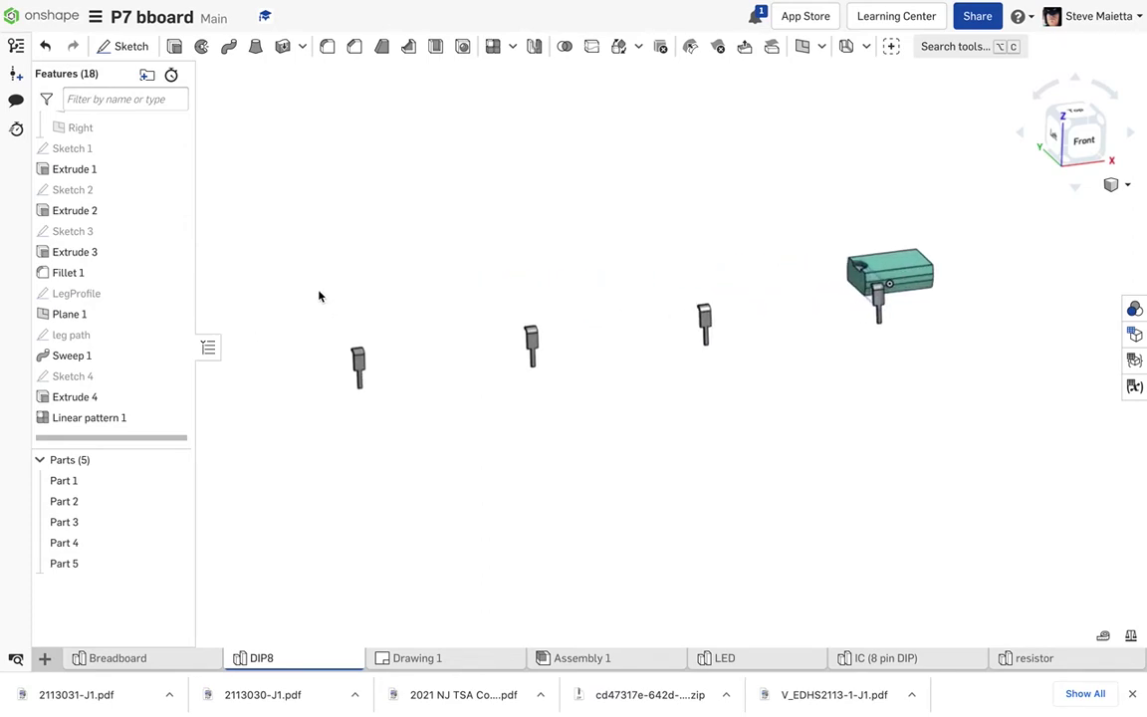
double_click(61, 418)
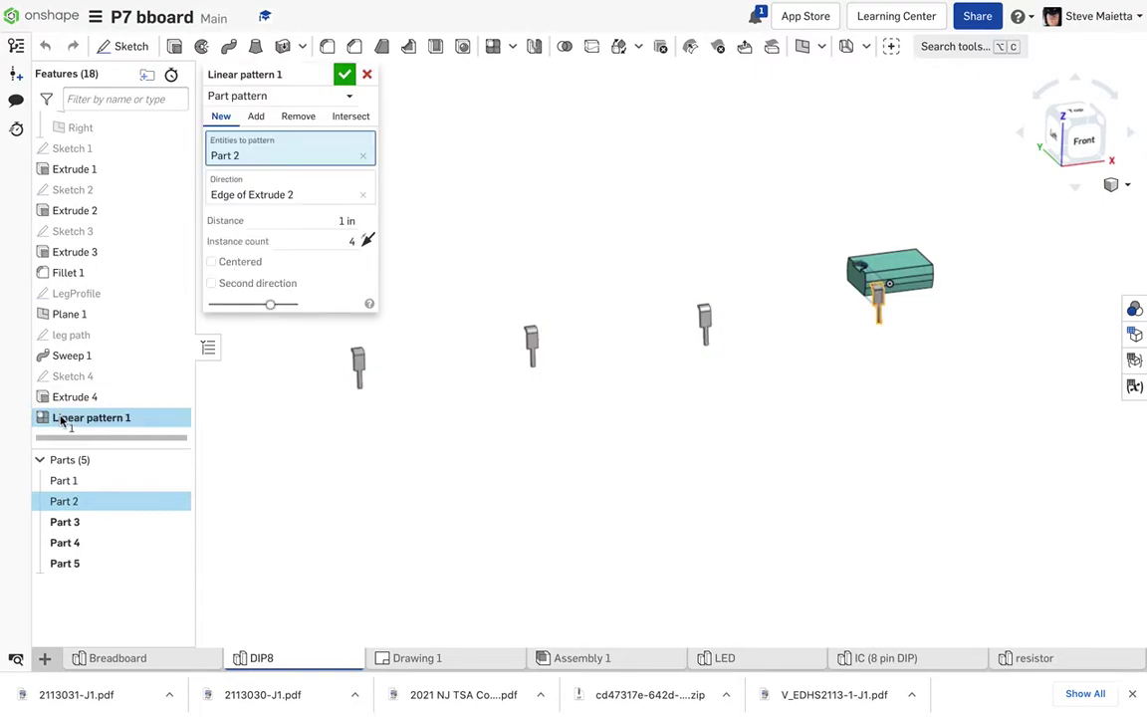
click(366, 242)
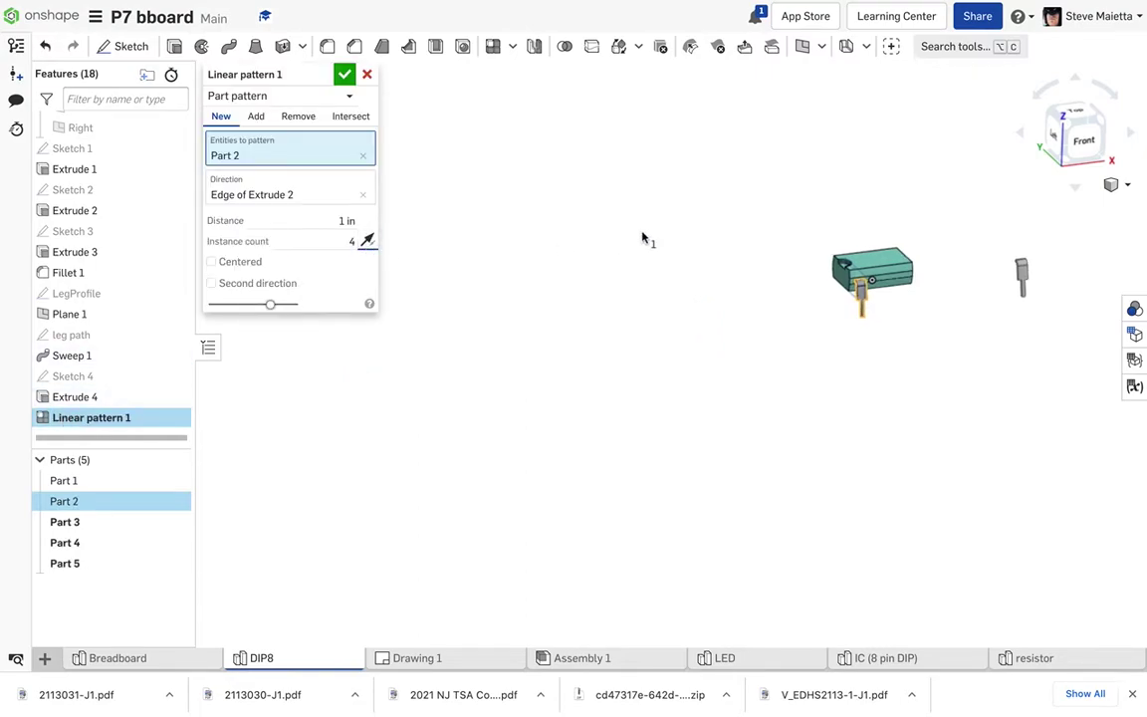
scroll(677, 231, down, 3)
scroll(858, 200, up, 5)
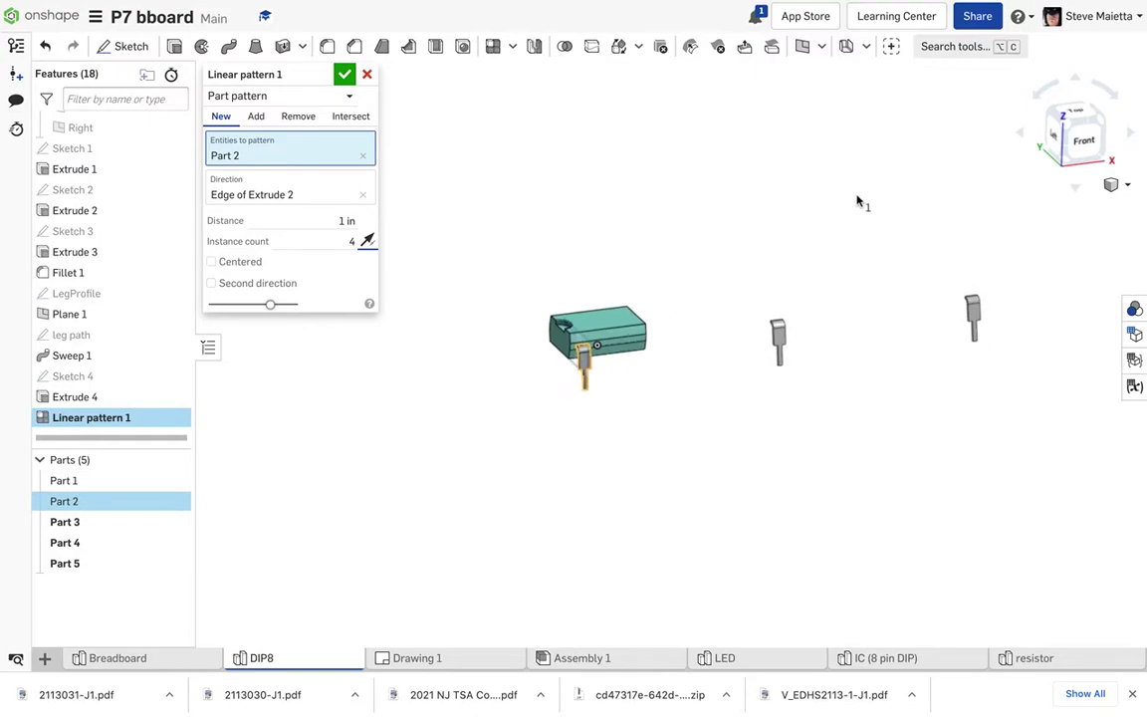
- Set the leg spacing to 0.1 in, check it from the Front view, and confirm
click(317, 221)
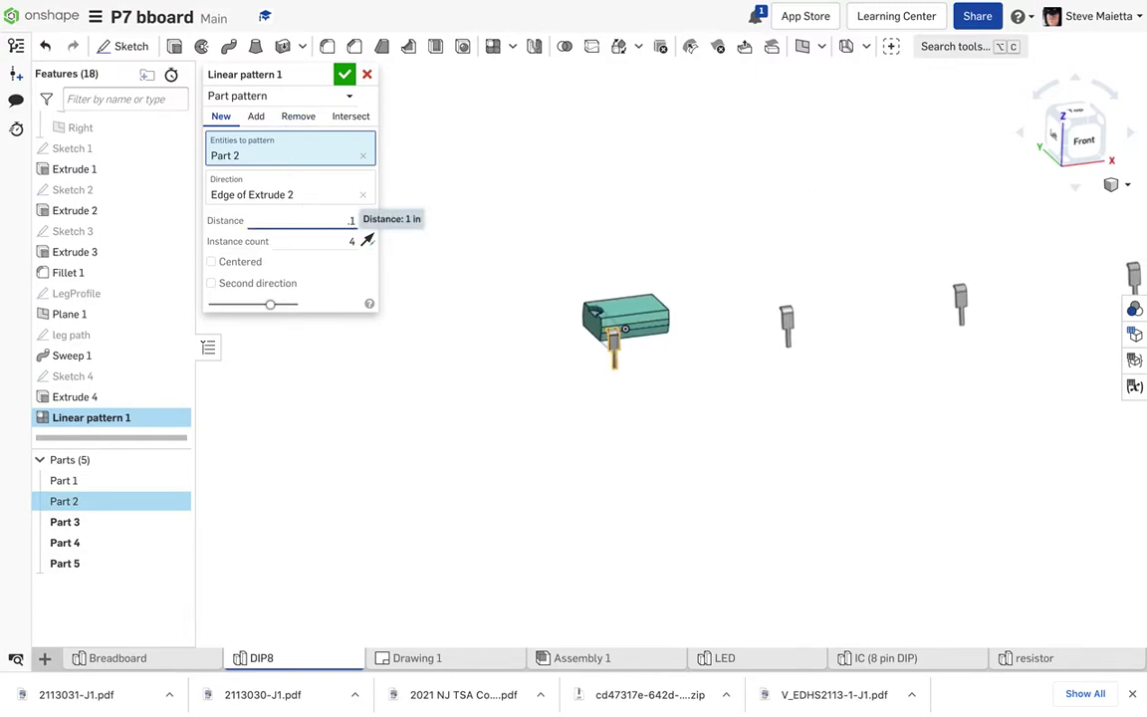
key(Return)
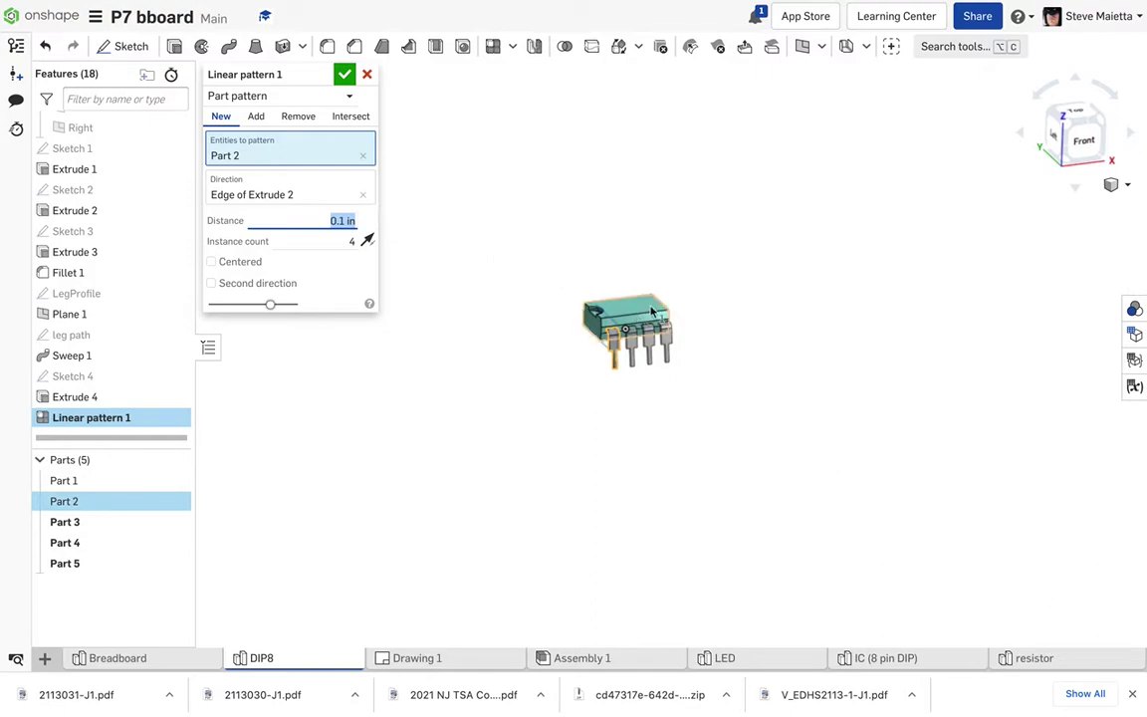
scroll(624, 301, up, 10)
scroll(652, 311, down, 3)
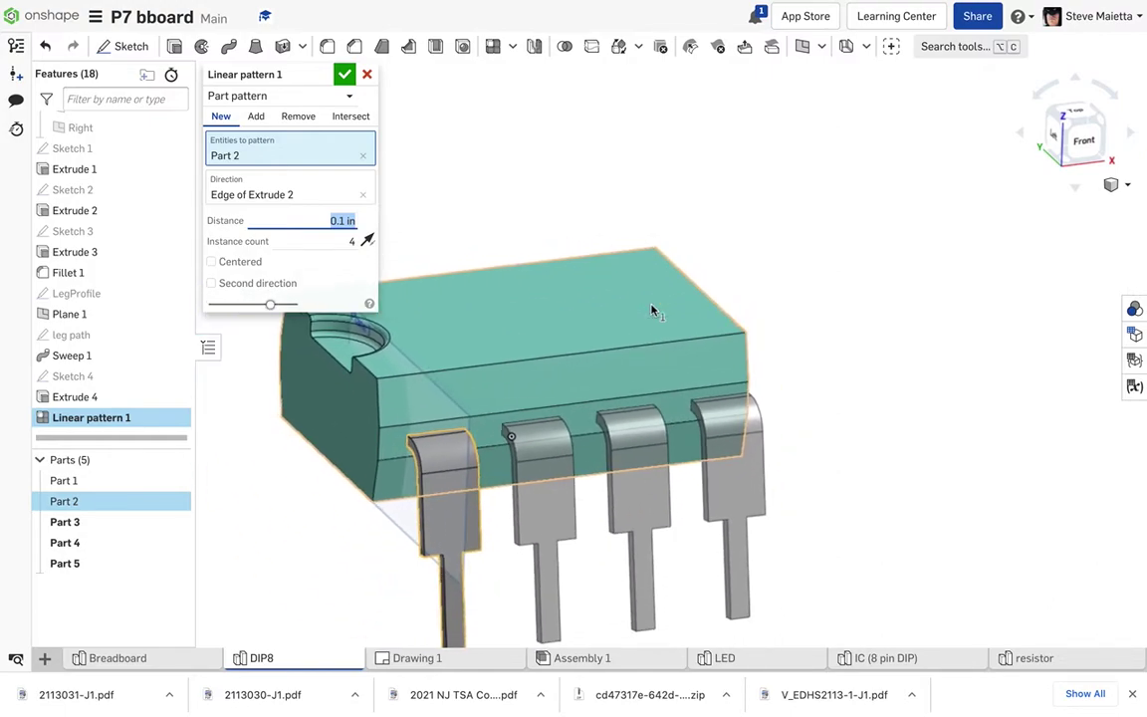
click(1076, 138)
scroll(1051, 96, down, 1)
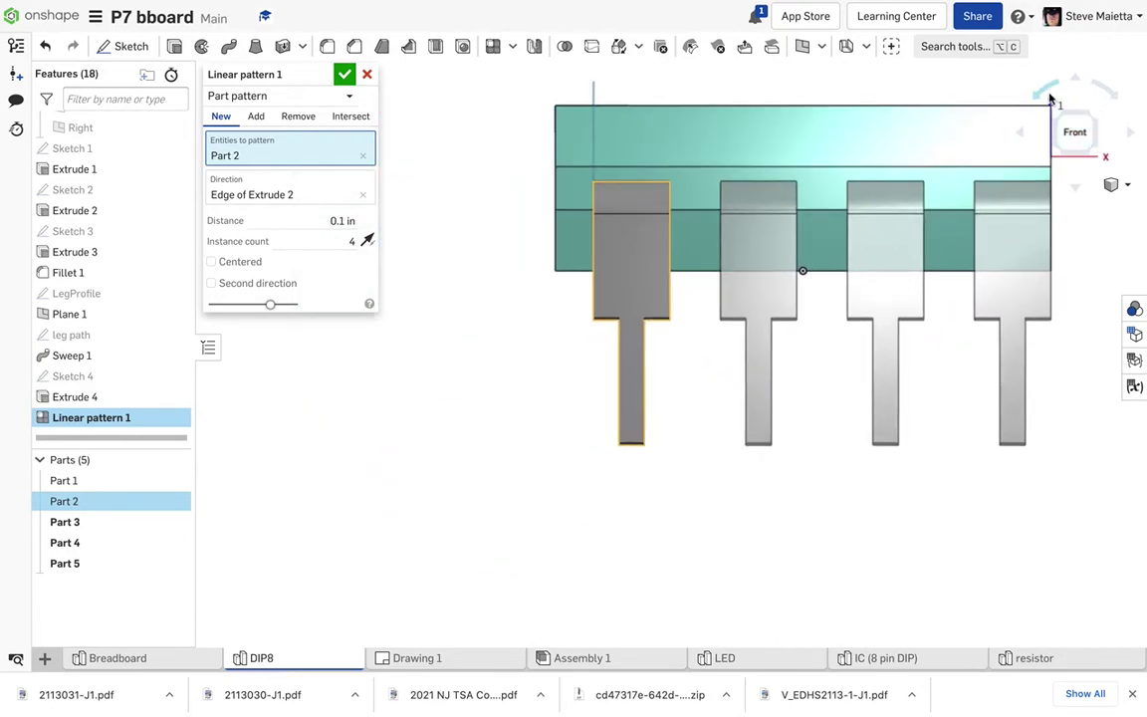
scroll(1112, 76, up, 2)
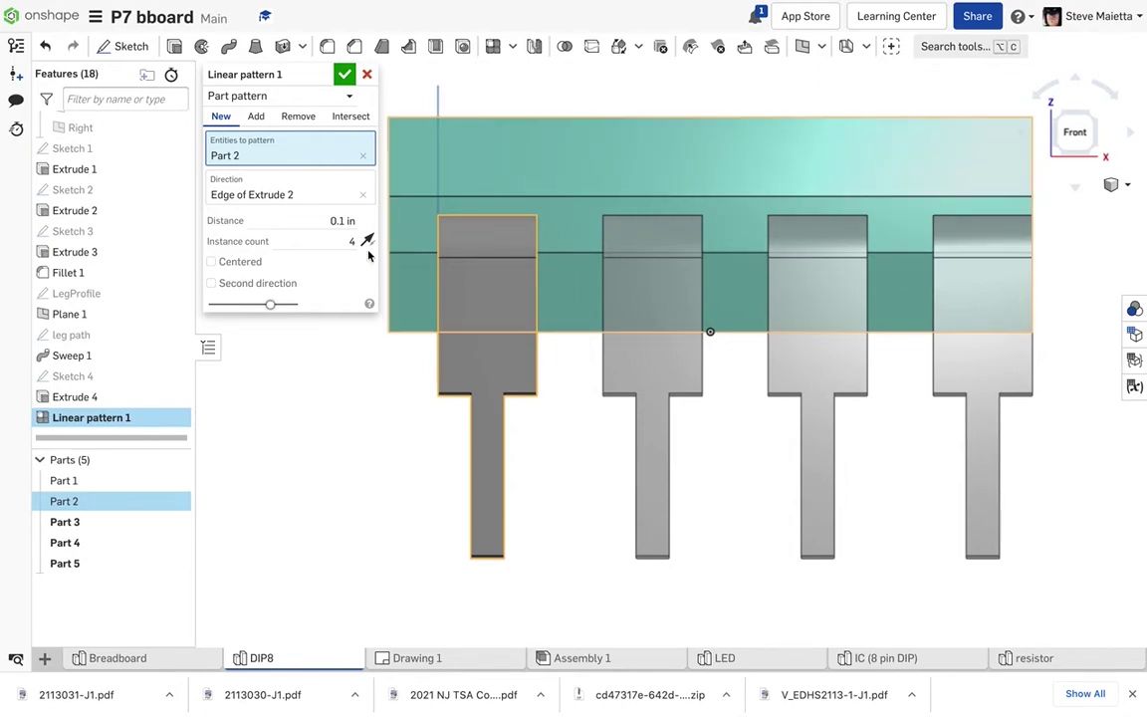
click(344, 74)
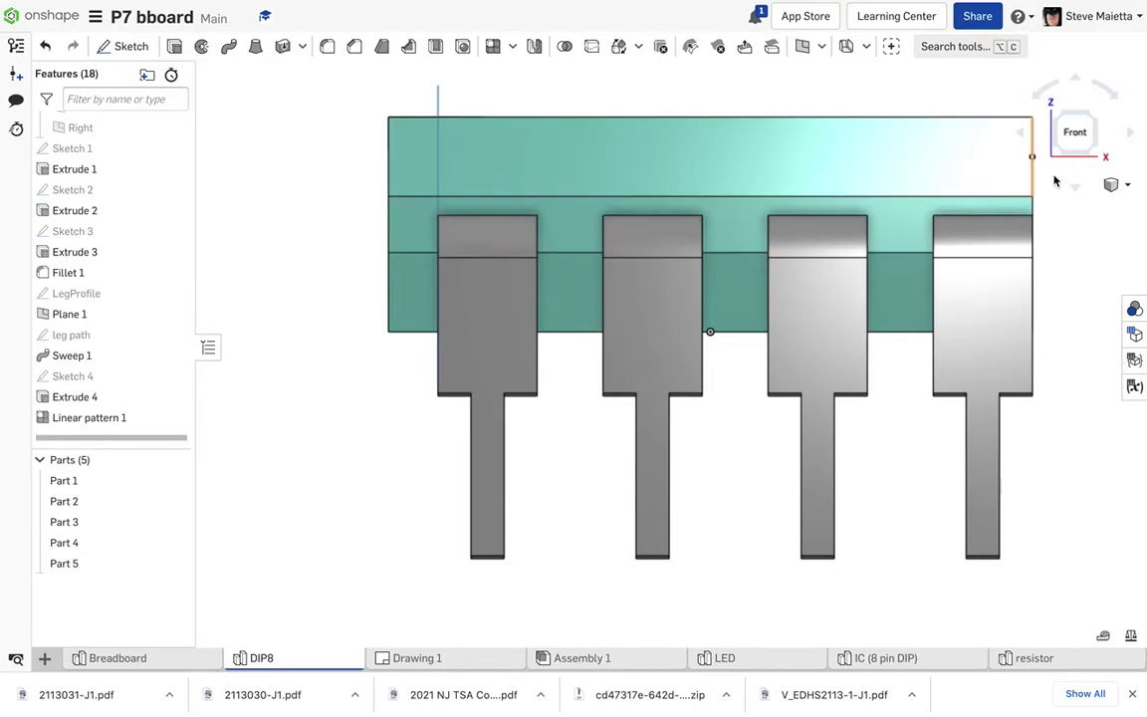
key(Left)
key(Down)
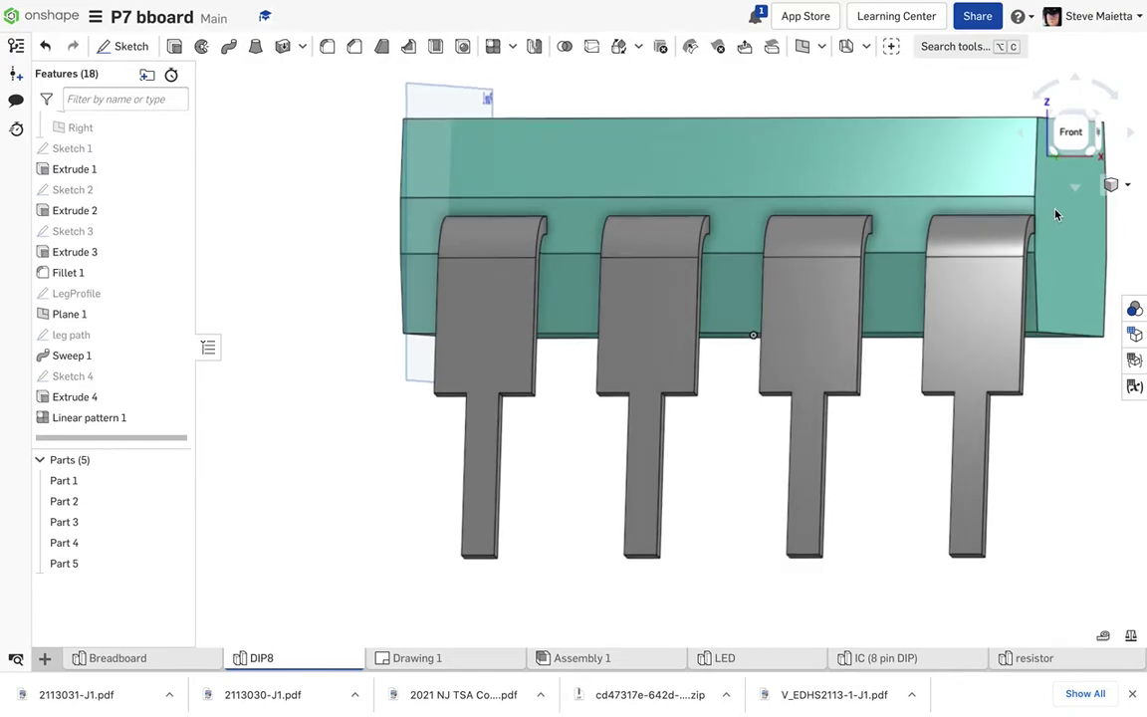
scroll(1036, 230, up, 5)
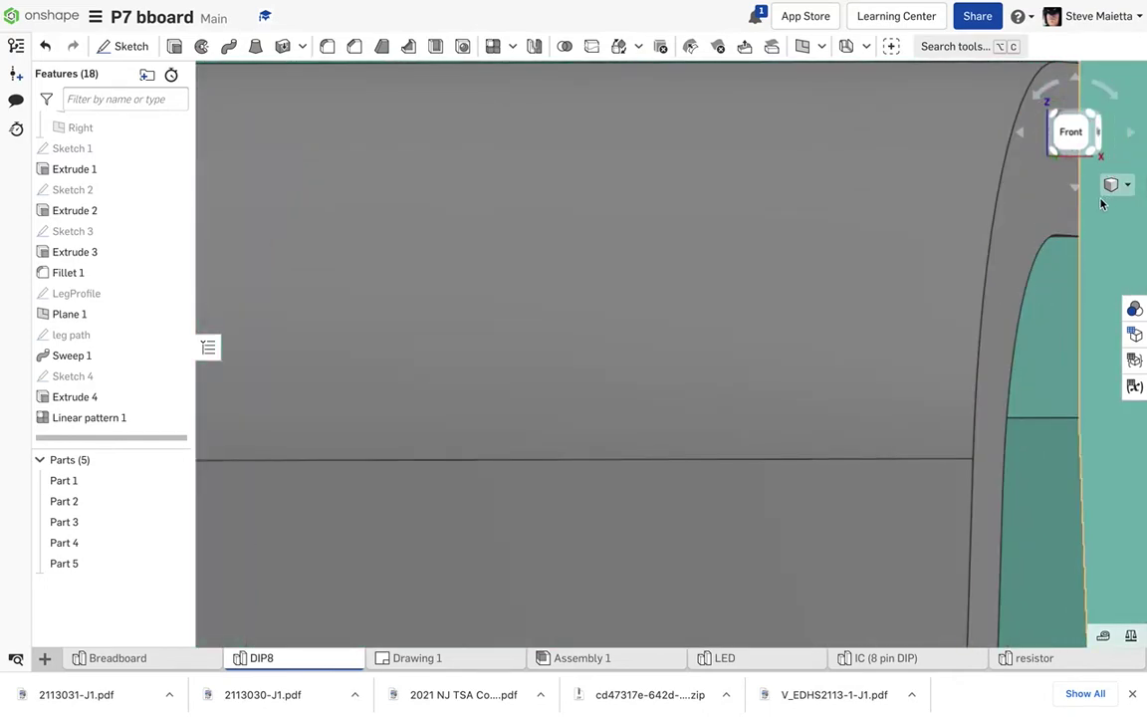
key(f)
key(shift+1)
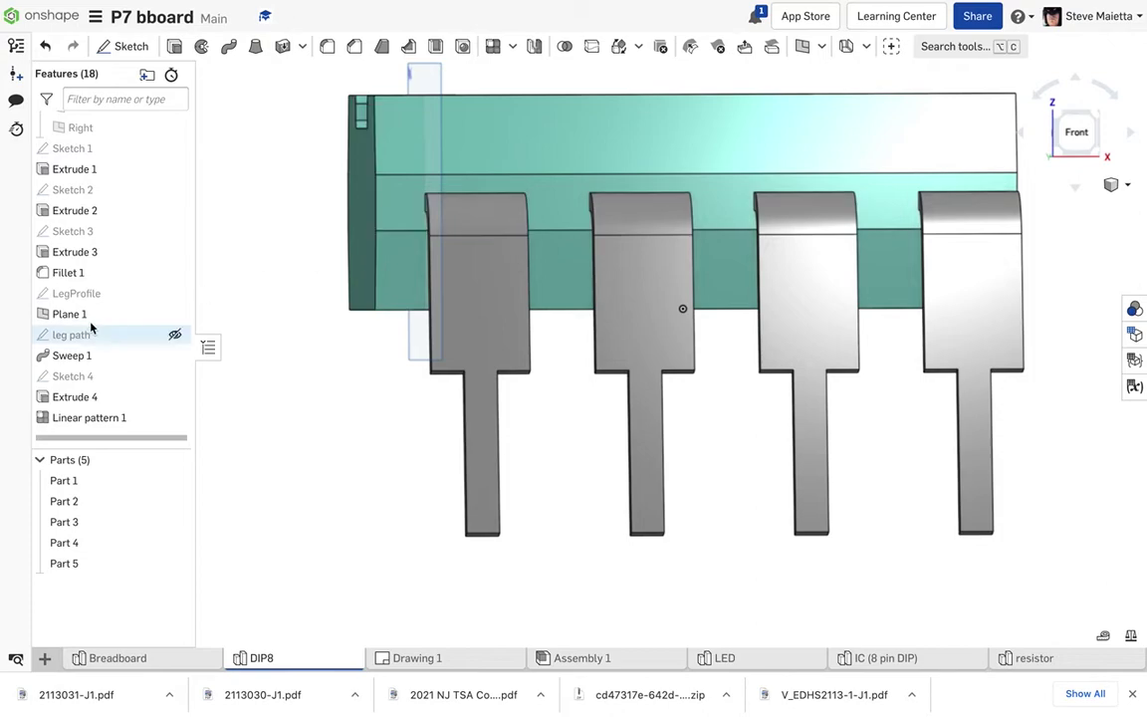
- Open the LegProfile sketch and try 0.03 for the edge offset, then undo it
double_click(79, 293)
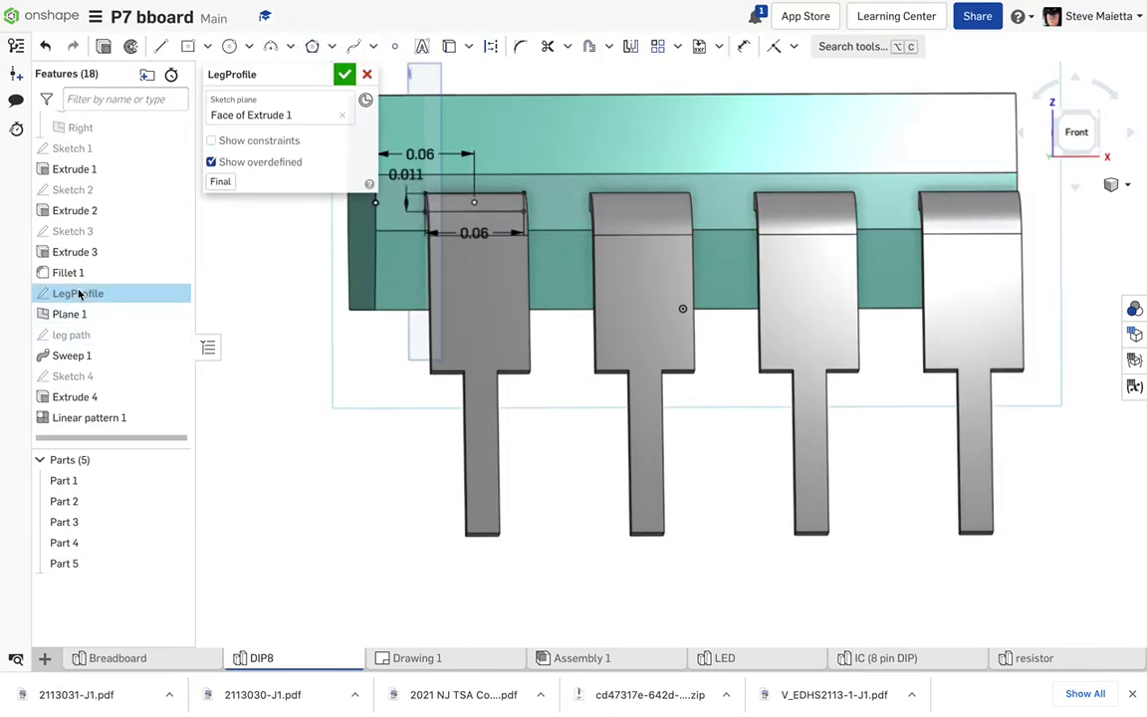
double_click(415, 154)
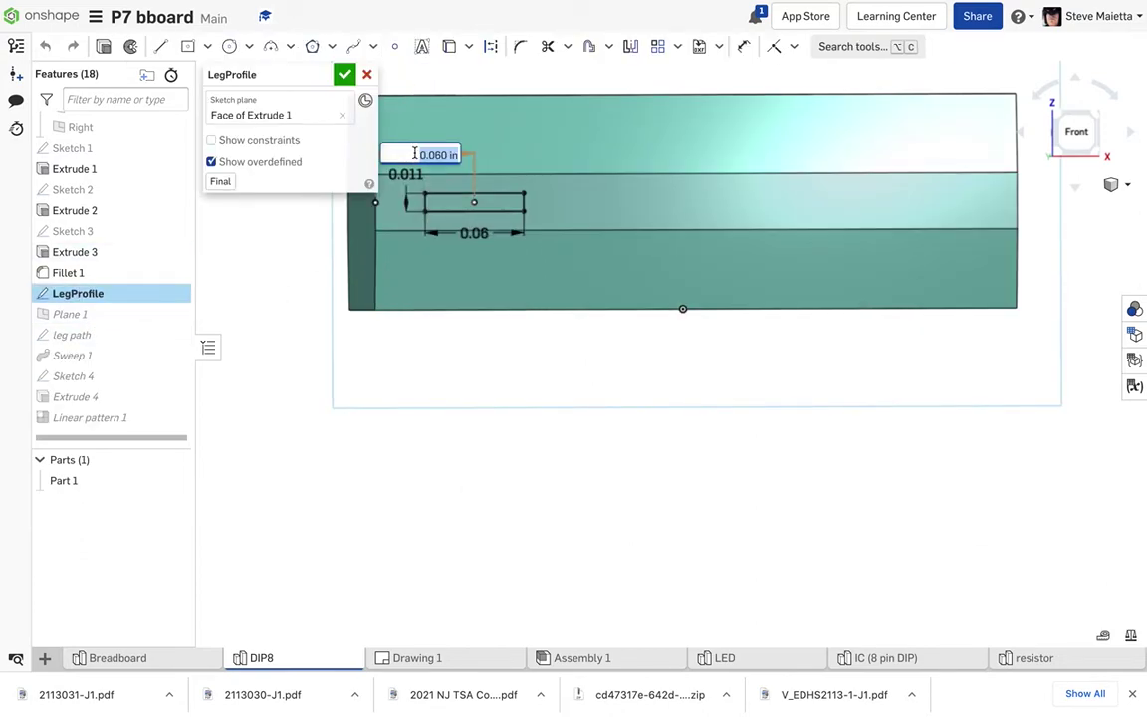
key(BackSpace)
text(.03)
key(Return)
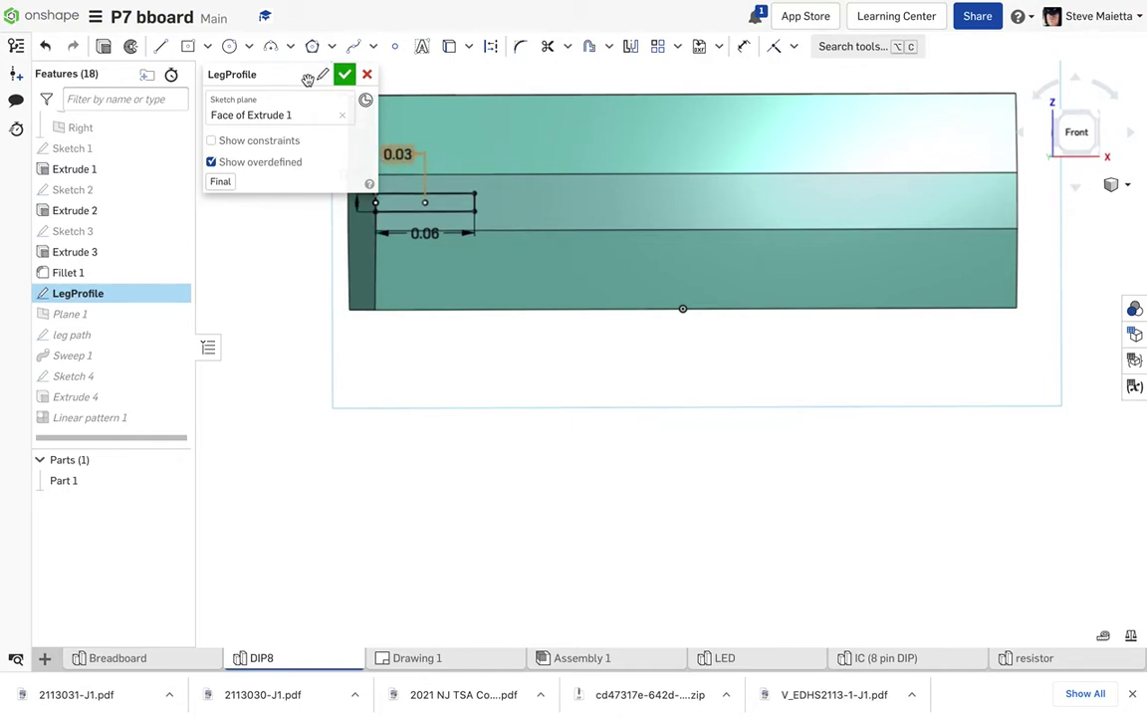
drag(308, 80, 260, 92)
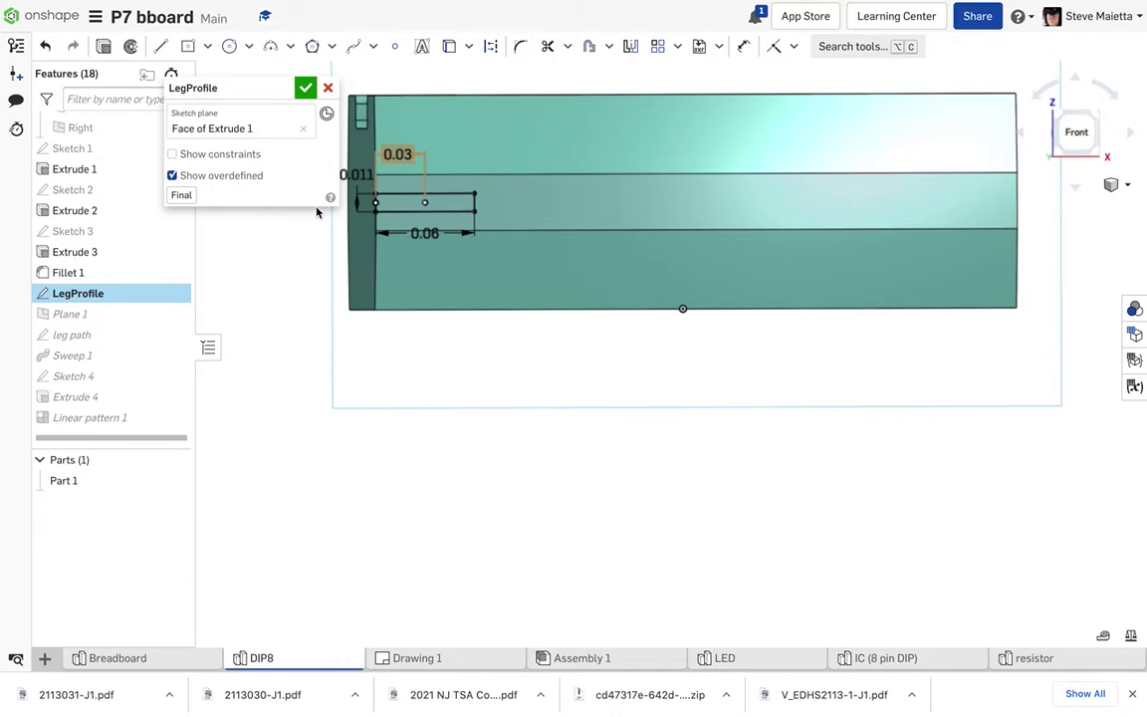
click(326, 230)
key(super+z)
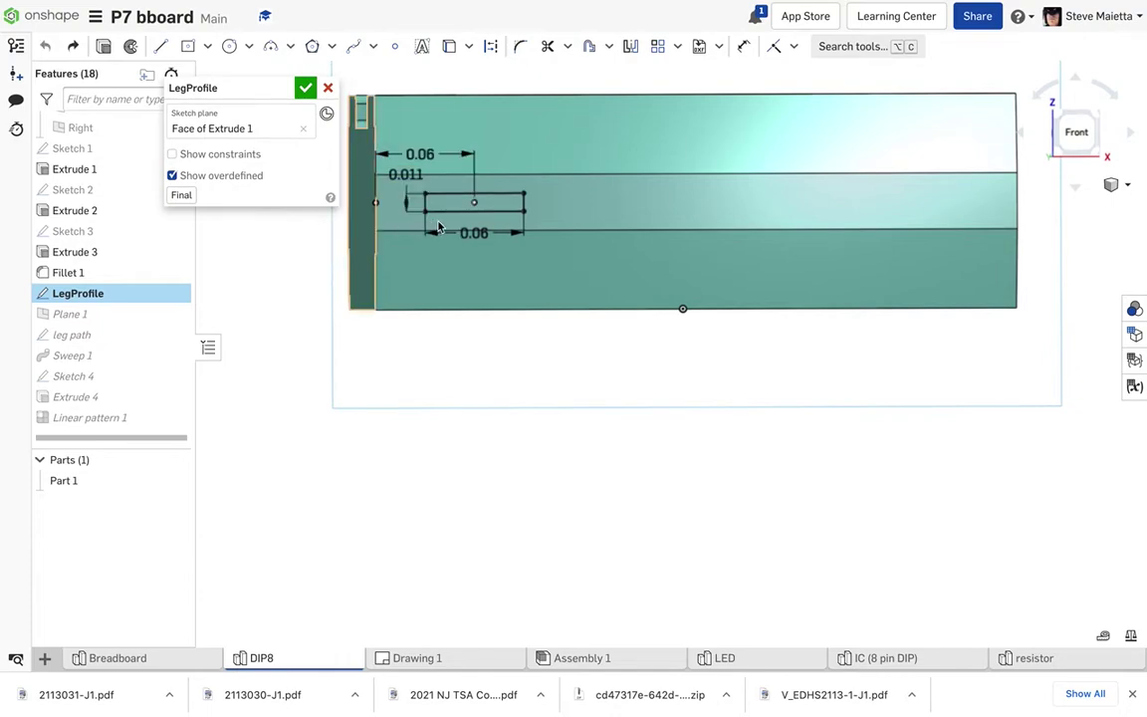
scroll(386, 187, down, 3)
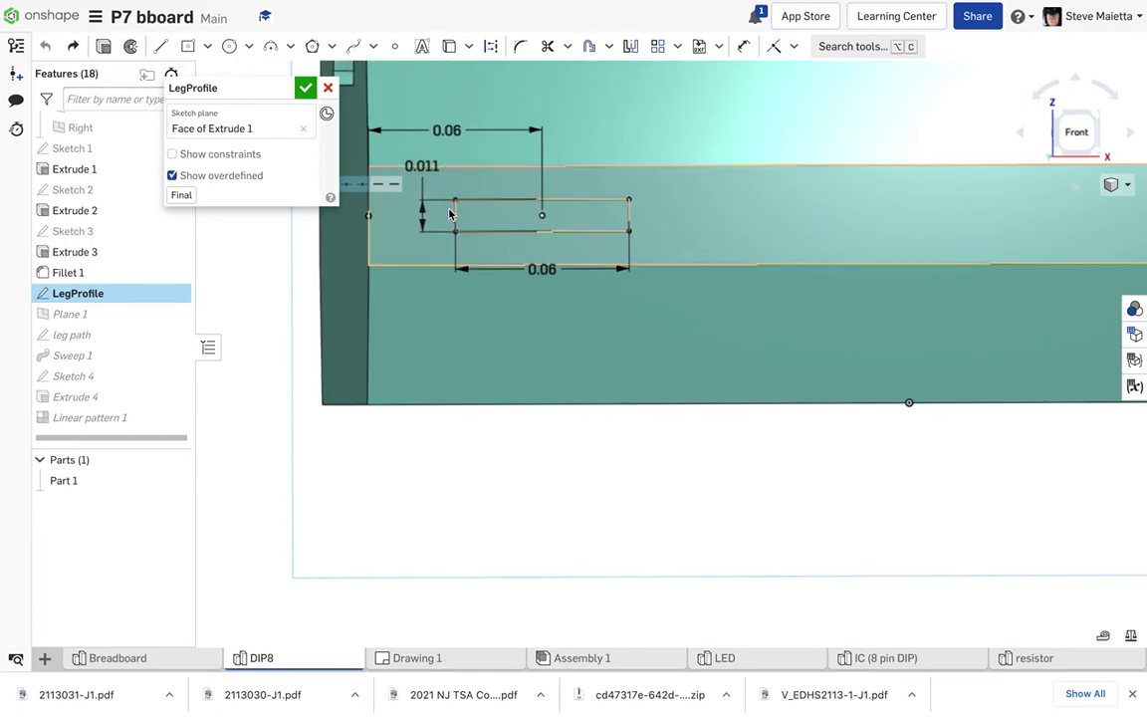
- Set the top edge-offset dimension to 0.045 and finish the LegProfile sketch
double_click(447, 129)
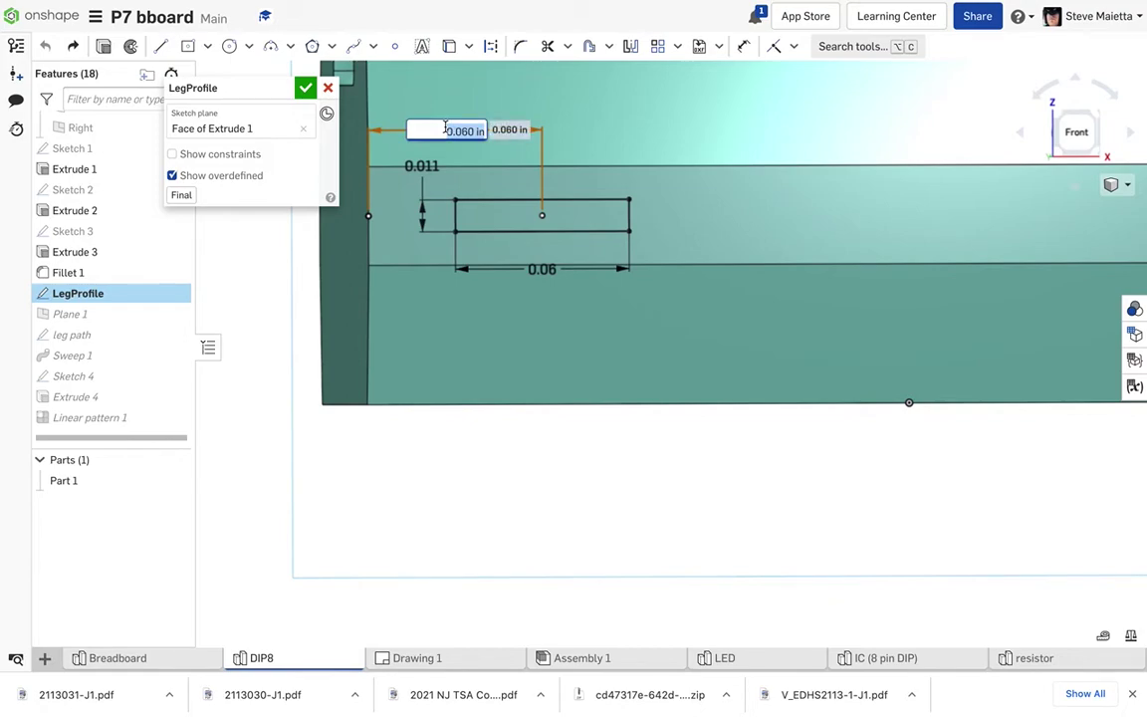
key(BackSpace)
text(.045)
key(Return)
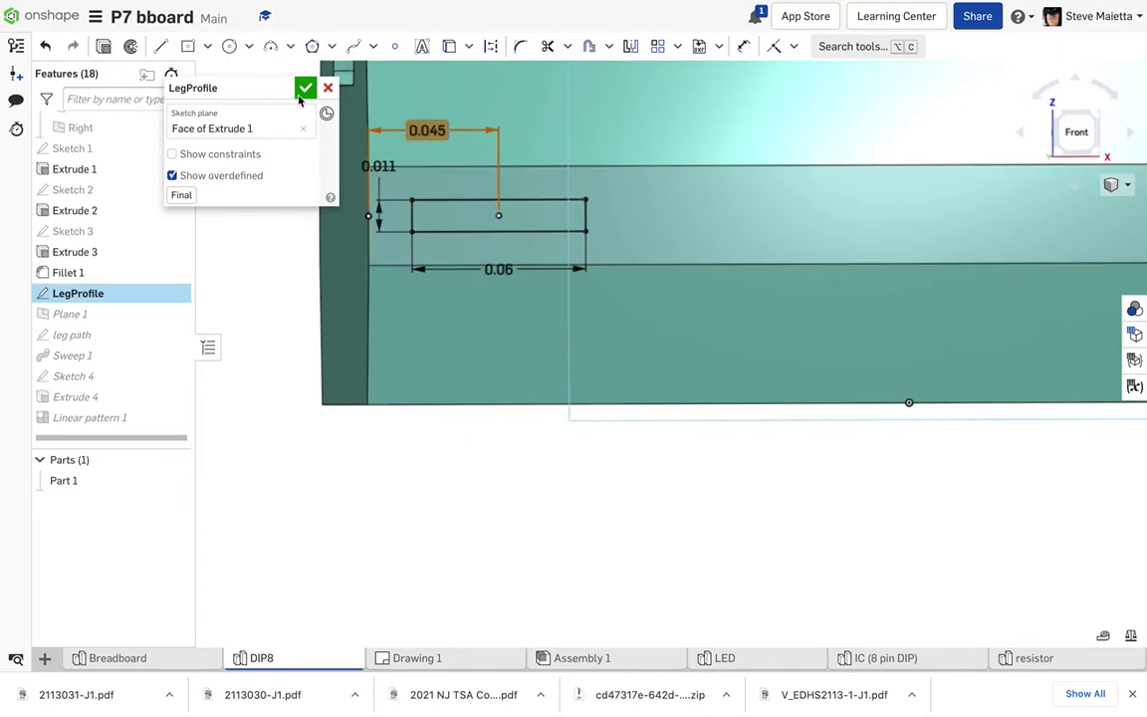
click(301, 91)
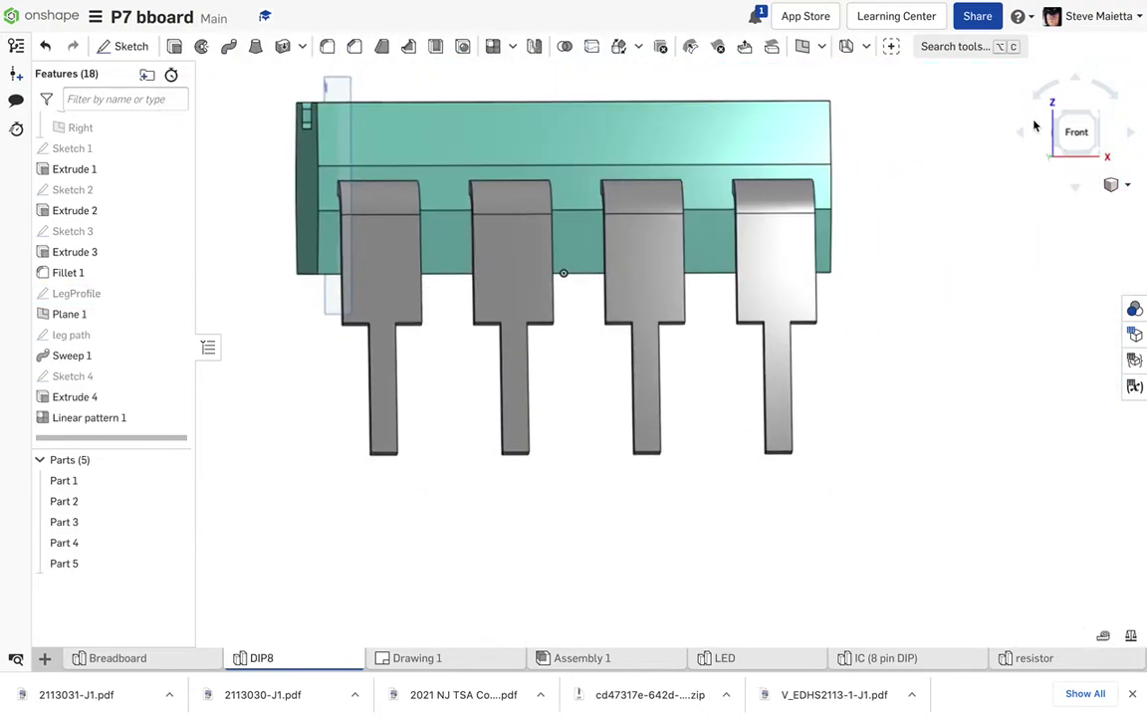
key(shift+1)
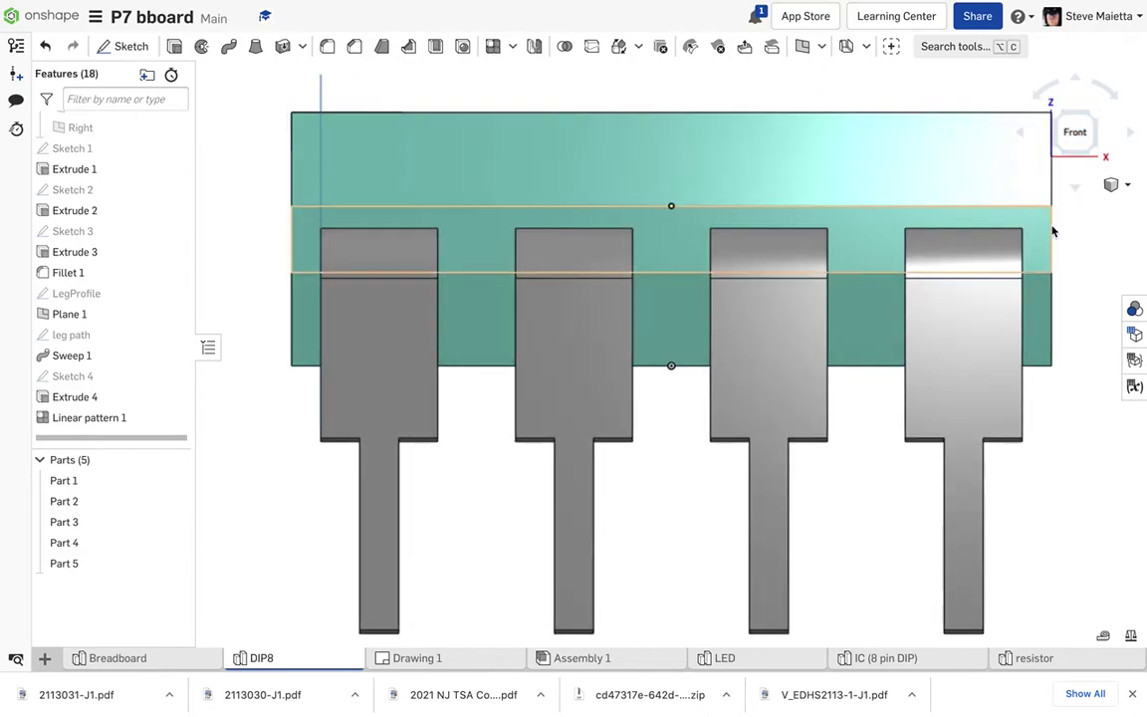
scroll(480, 206, down, 5)
right_drag(379, 244, 411, 245)
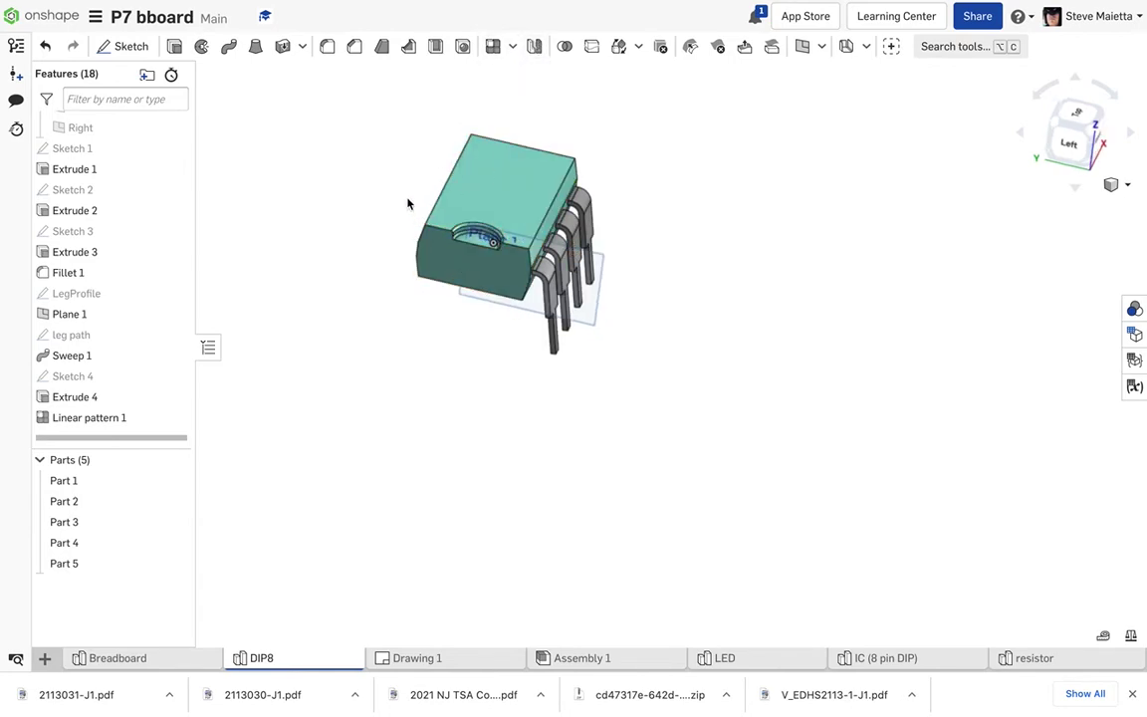
- Start a Mirror and select the four legs, Parts 2–5
click(534, 46)
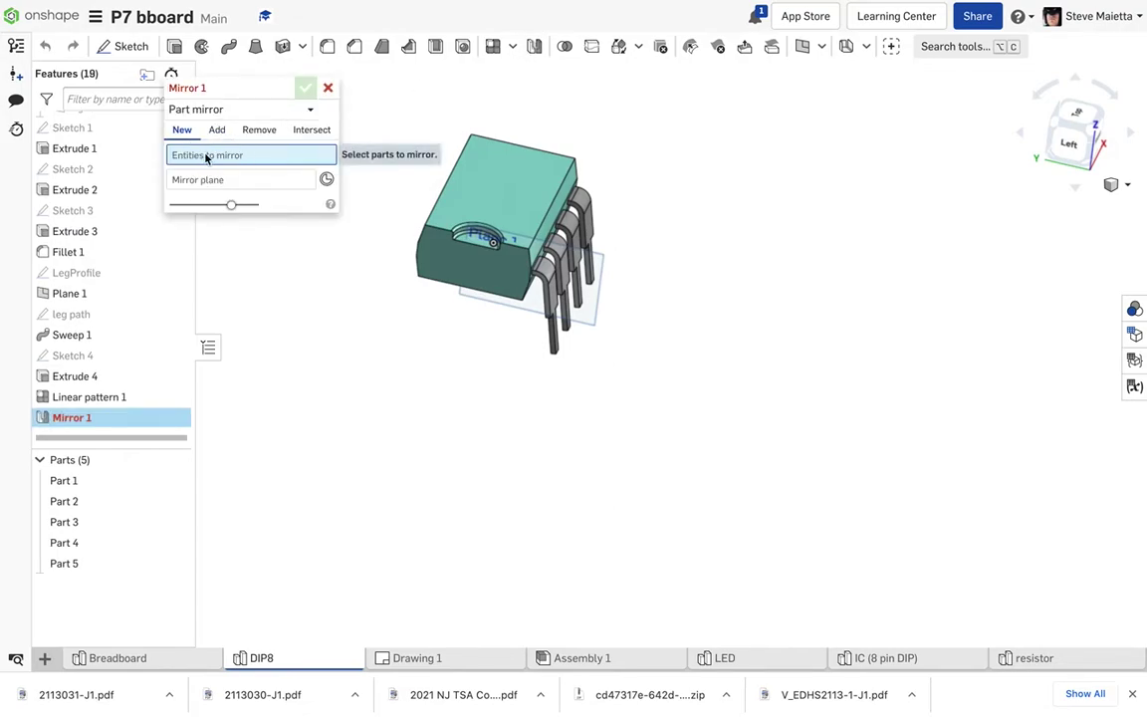
click(64, 501)
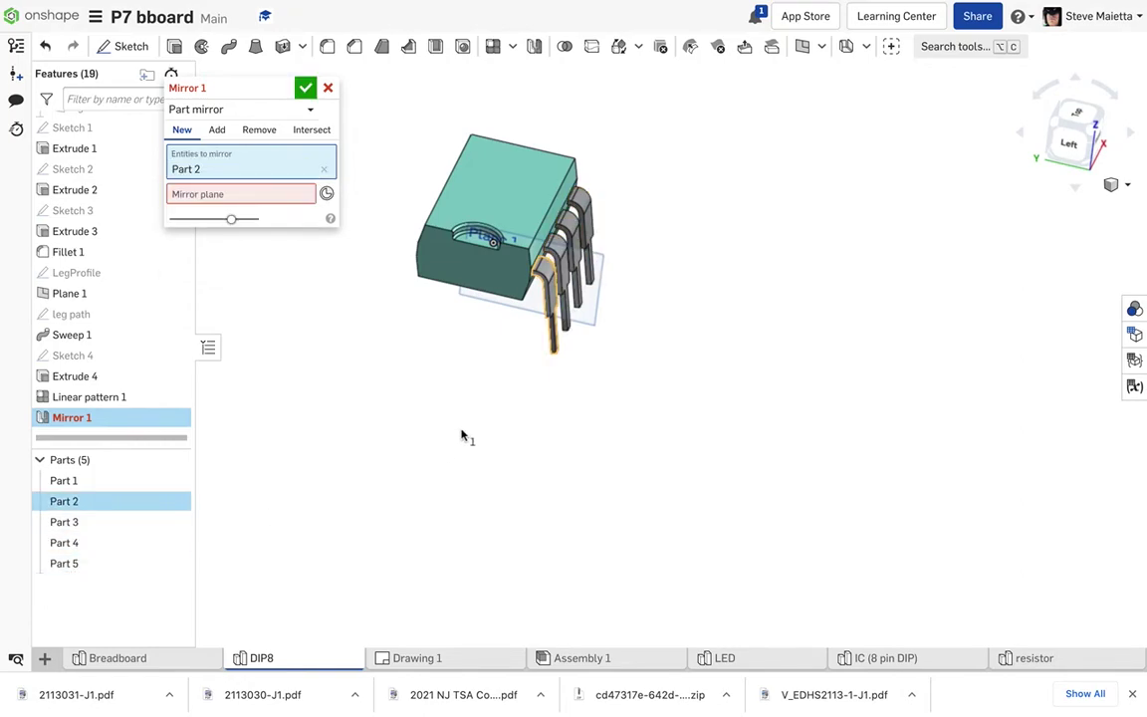
click(464, 338)
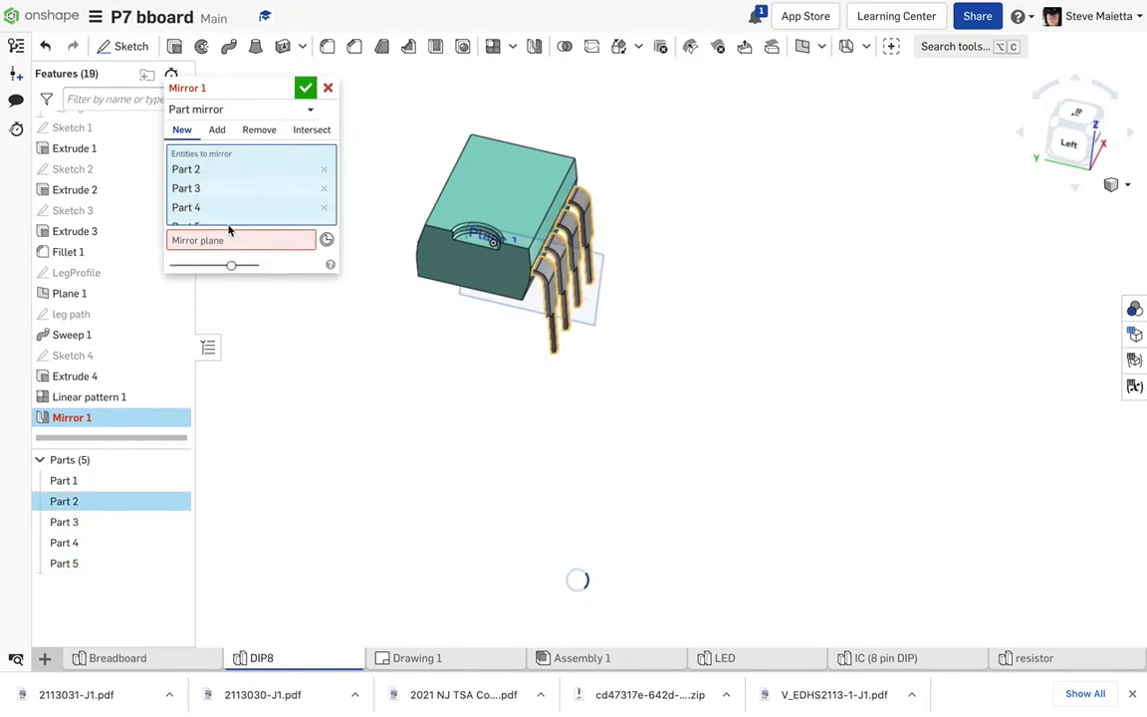
click(224, 241)
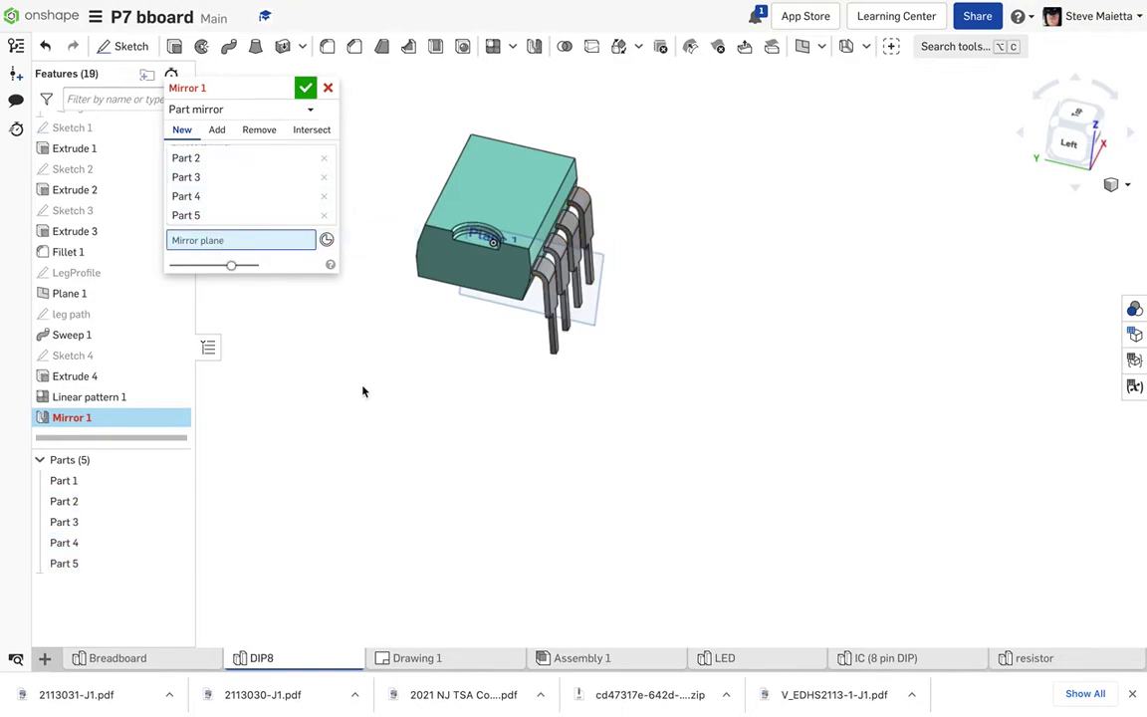
- Pick the Front plane as the mirror plane and preview the mirrored legs
scroll(364, 391, down, 1)
scroll(474, 440, down, 3)
right_drag(474, 440, 660, 179)
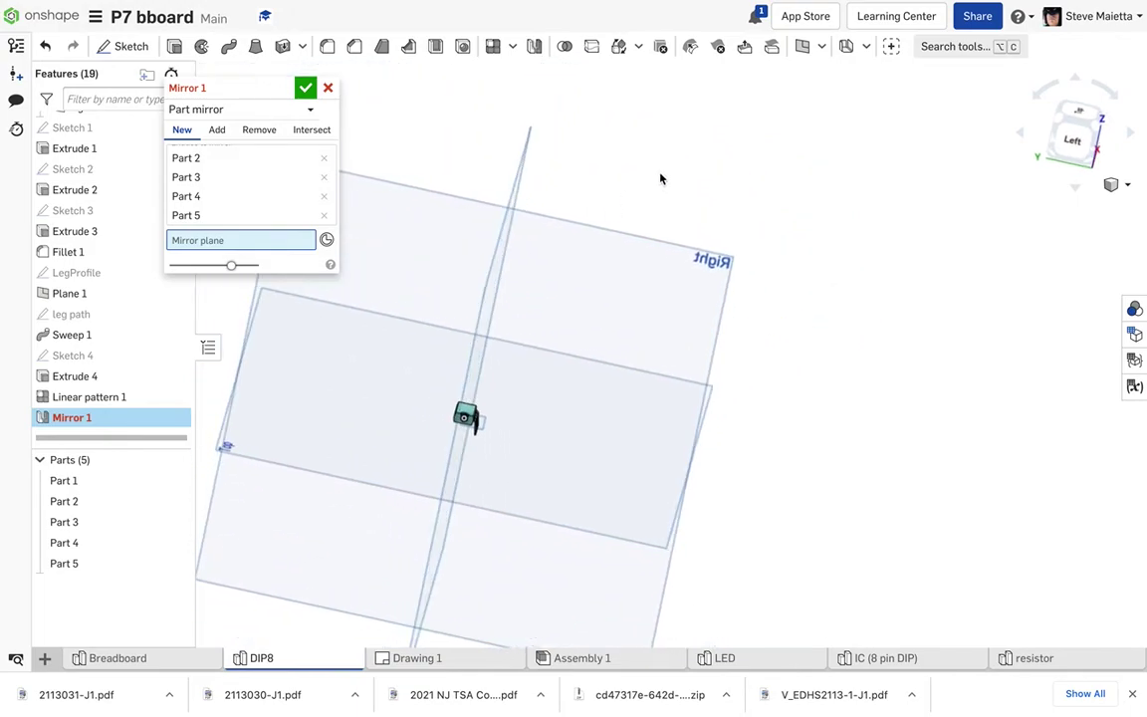
click(518, 175)
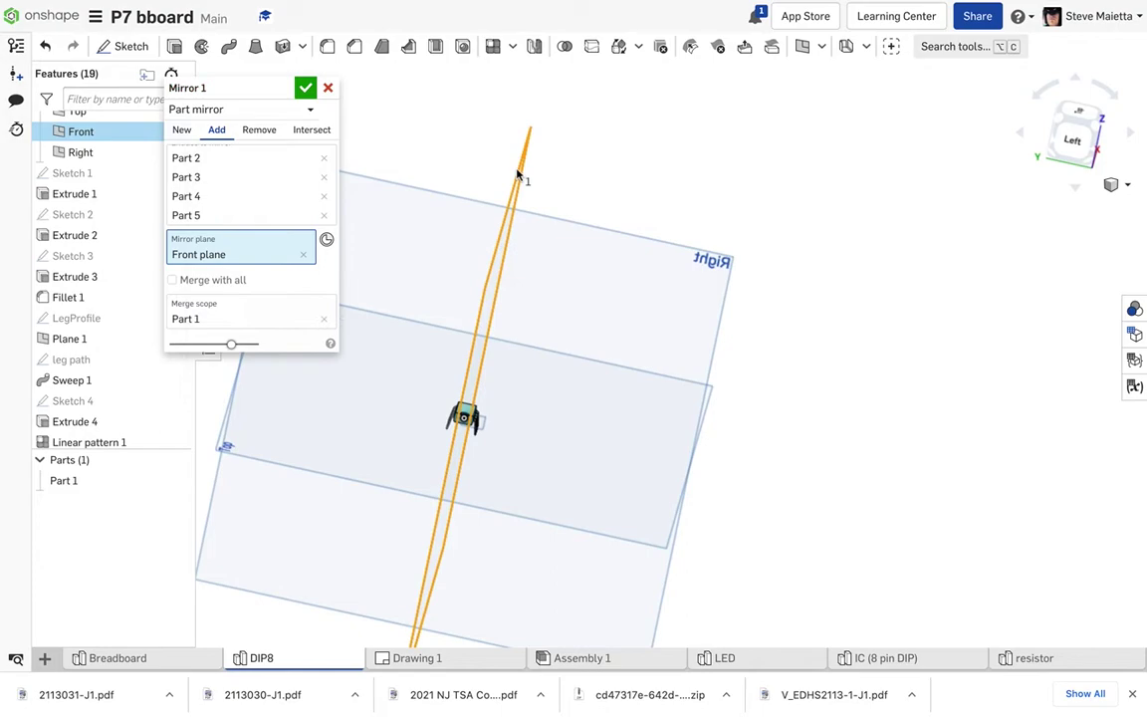
scroll(447, 475, up, 10)
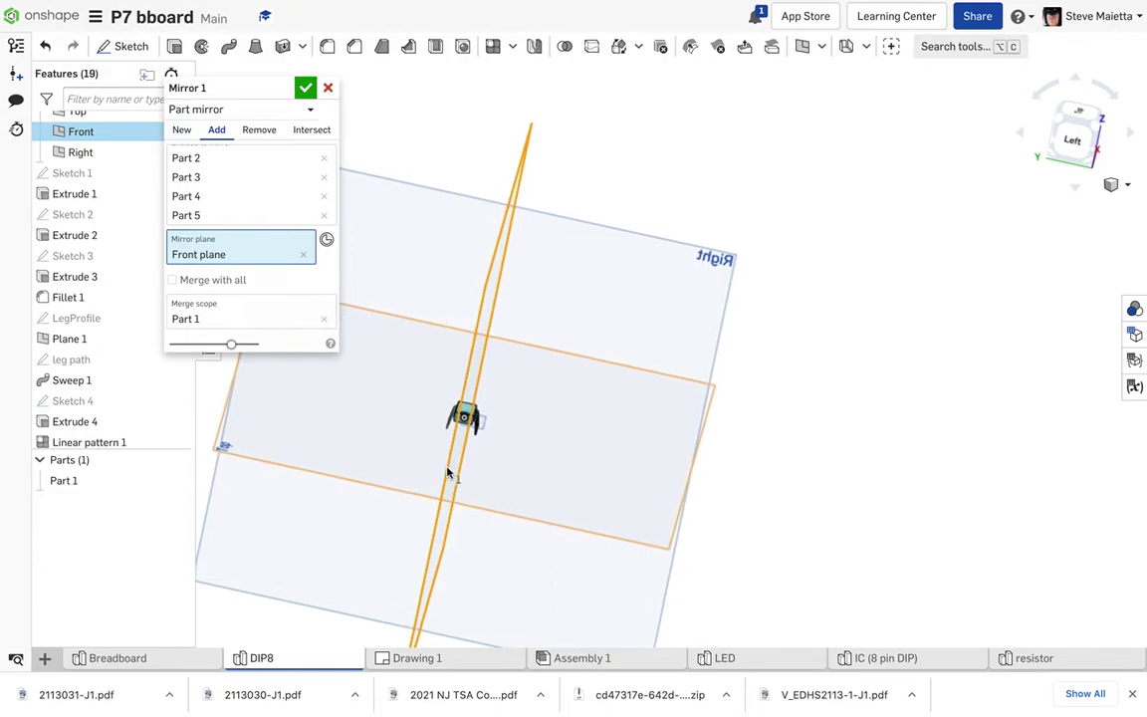
right_drag(447, 473, 480, 472)
scroll(481, 471, down, 5)
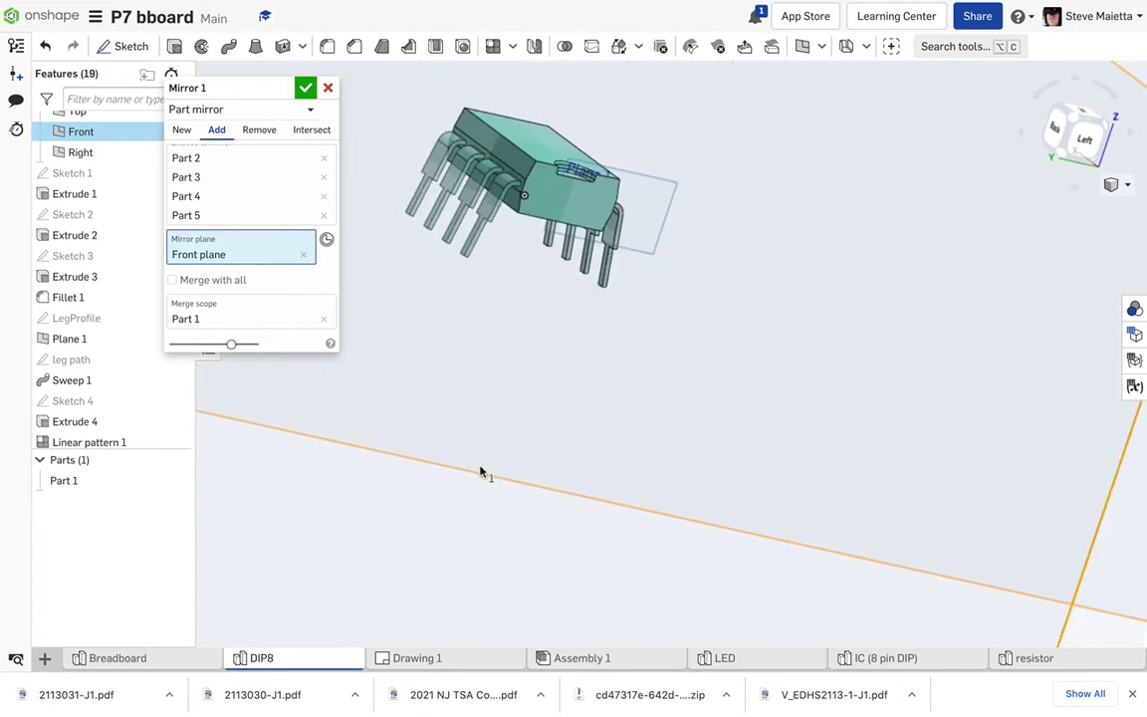
scroll(465, 297, up, 8)
mouse_move(532, 206)
right_down()
mouse_move(461, 199)
mouse_move(537, 184)
mouse_move(546, 205)
right_up()
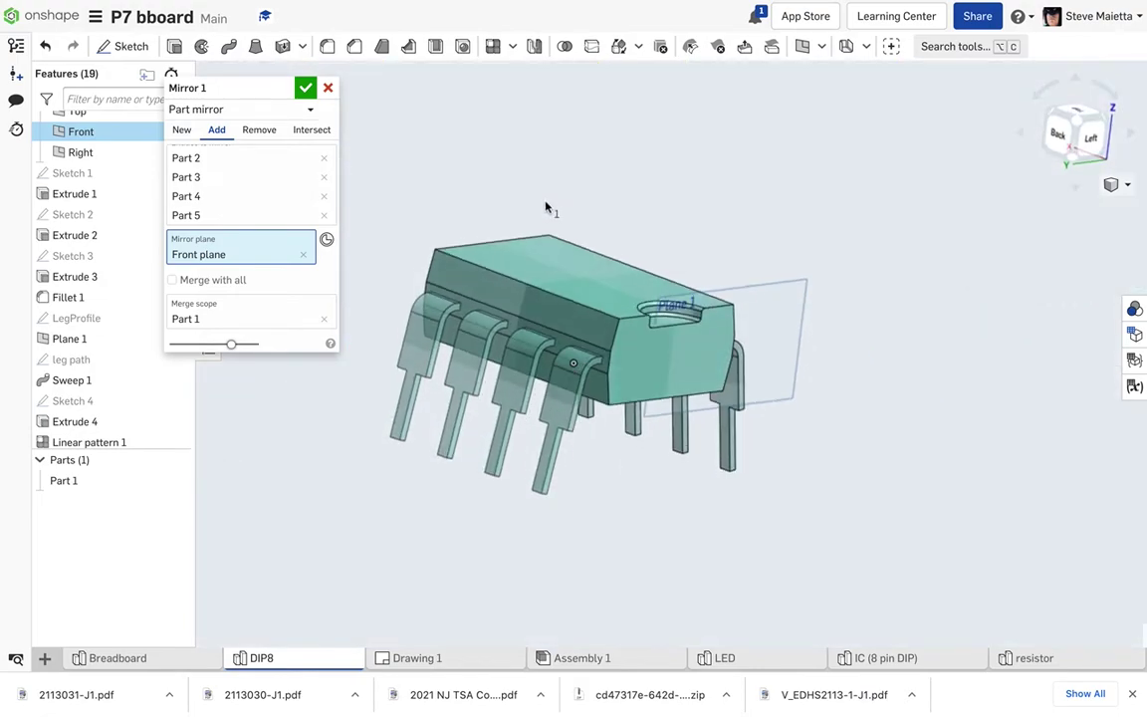
- Make the mirrored legs new parts and accept Mirror 1
click(181, 130)
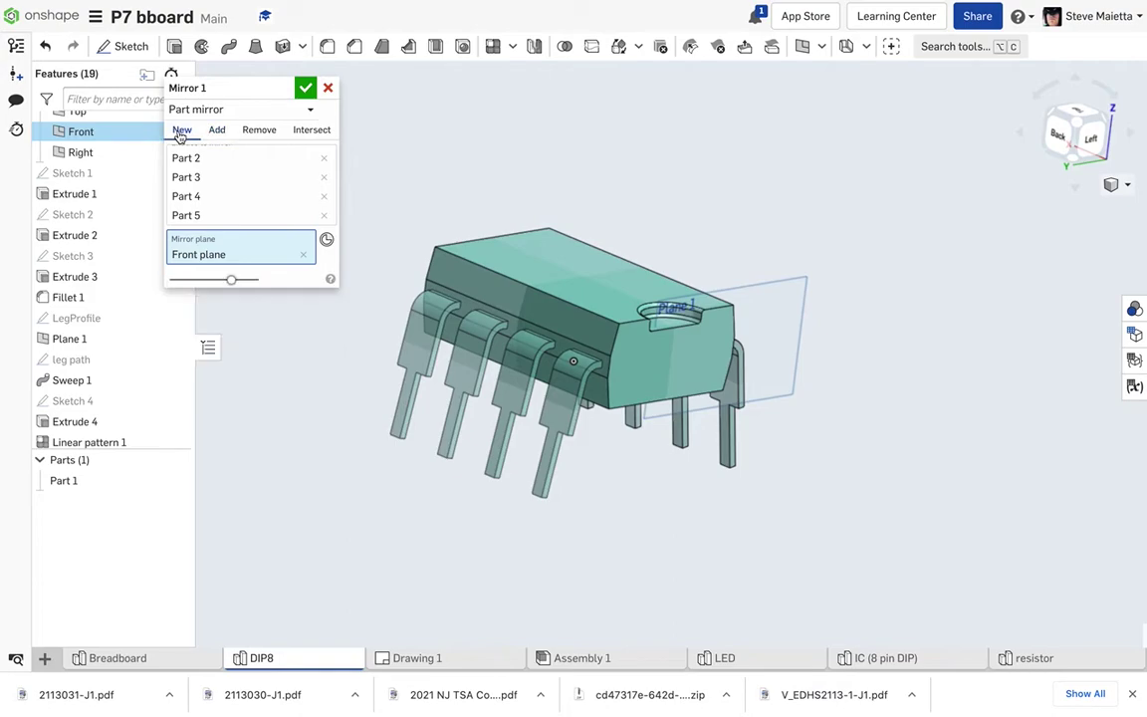
scroll(62, 578, down, 1)
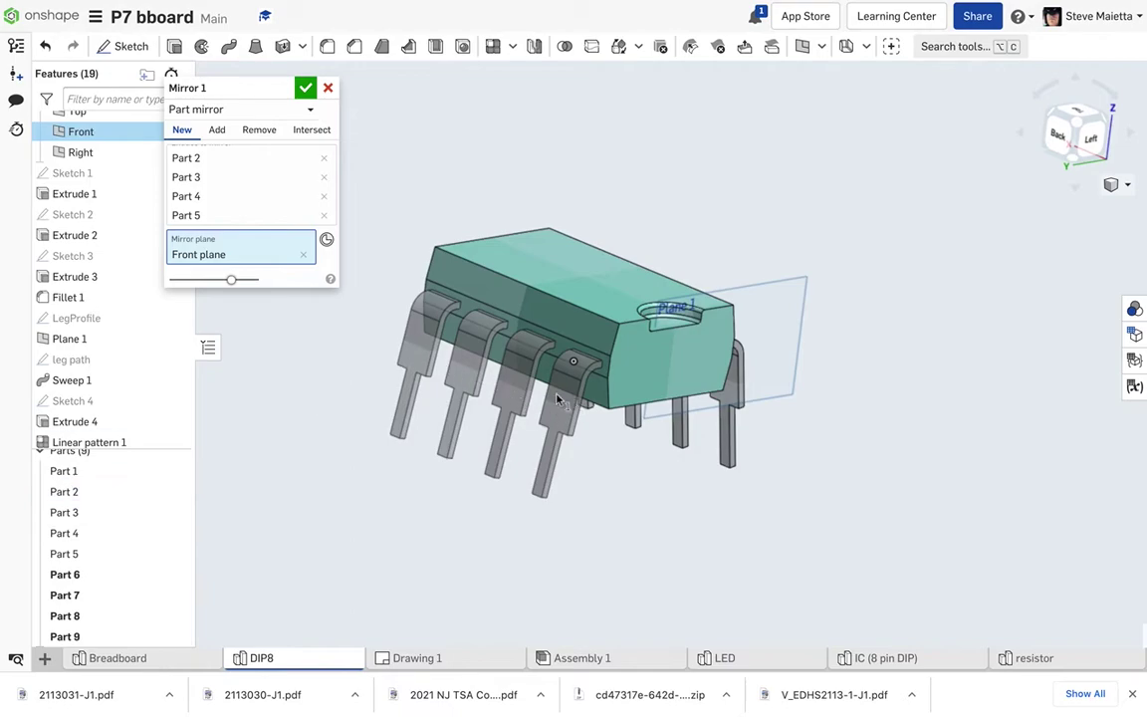
click(305, 88)
scroll(355, 231, down, 3)
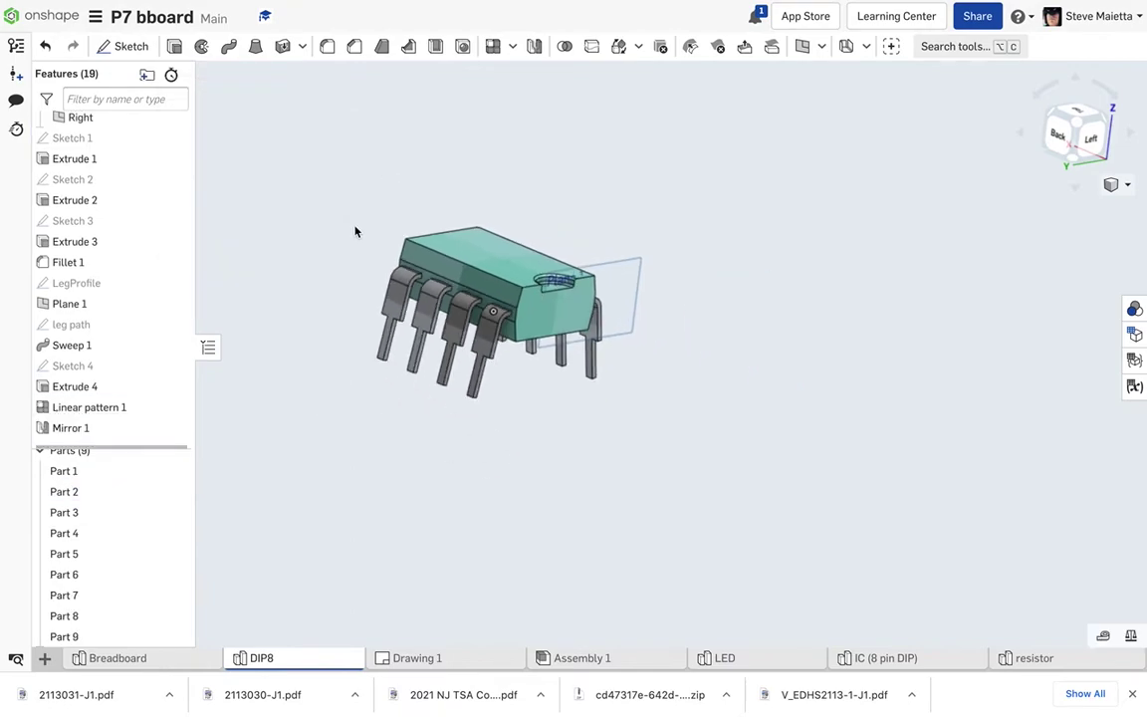
- Hide Plane 1 and give the chip body, Part 1, the #596066 dark gray appearance
key(p)
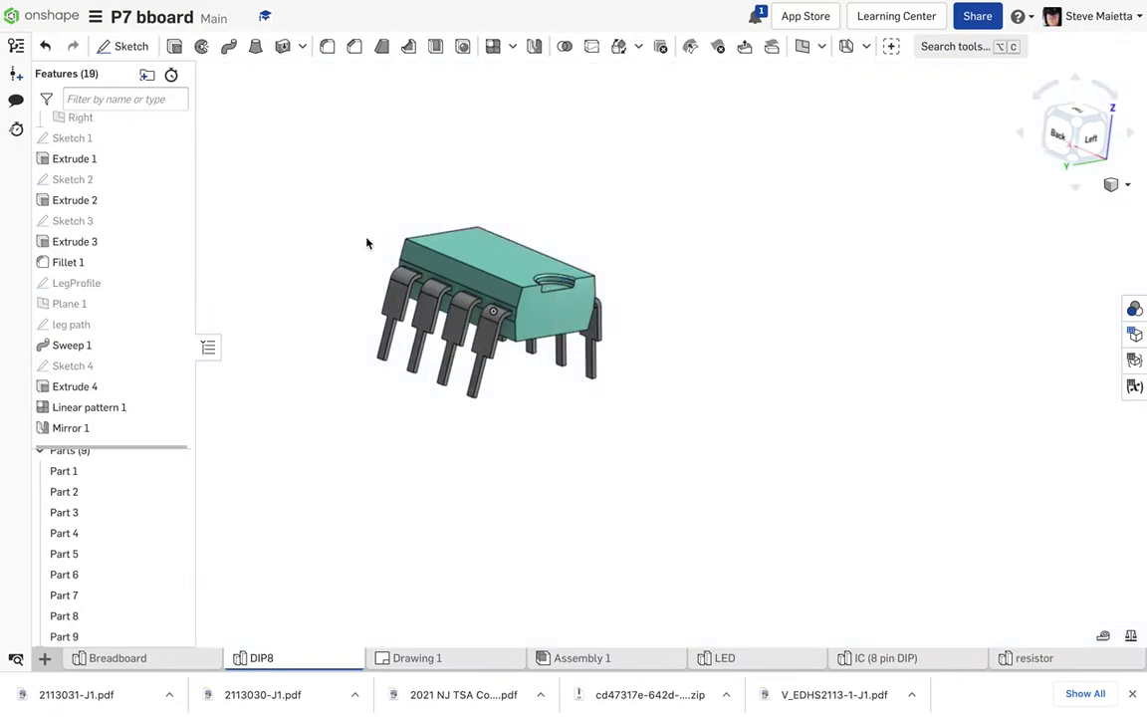
scroll(89, 430, down, 1)
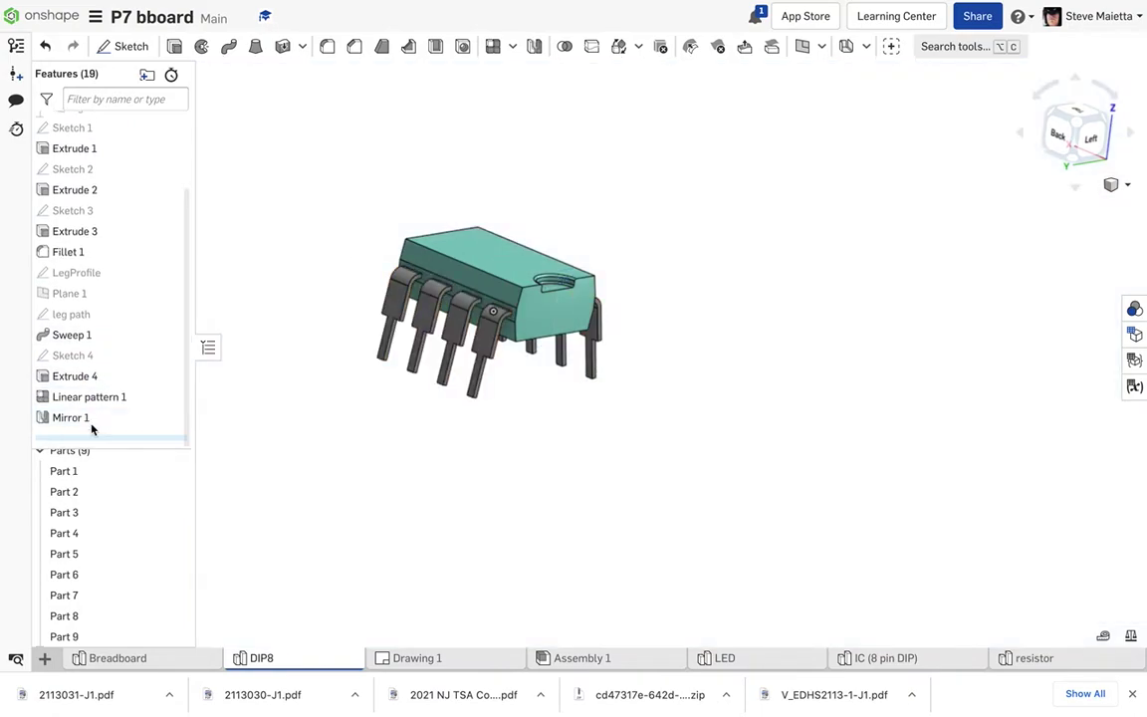
right_click(64, 475)
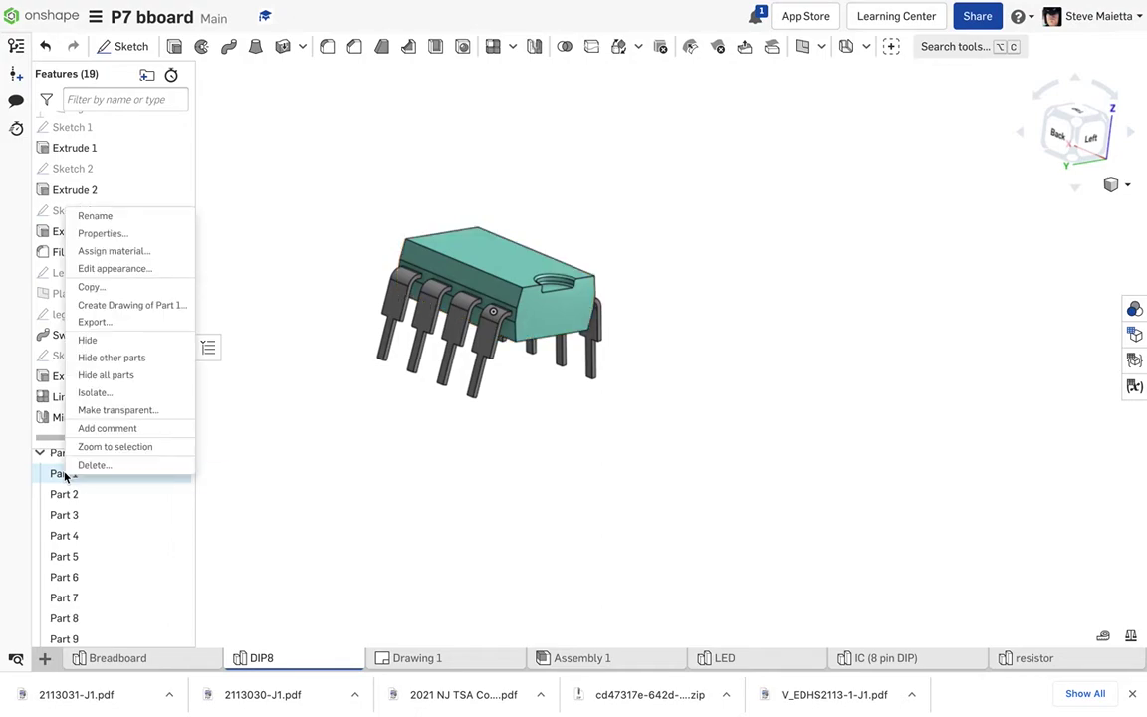
click(100, 269)
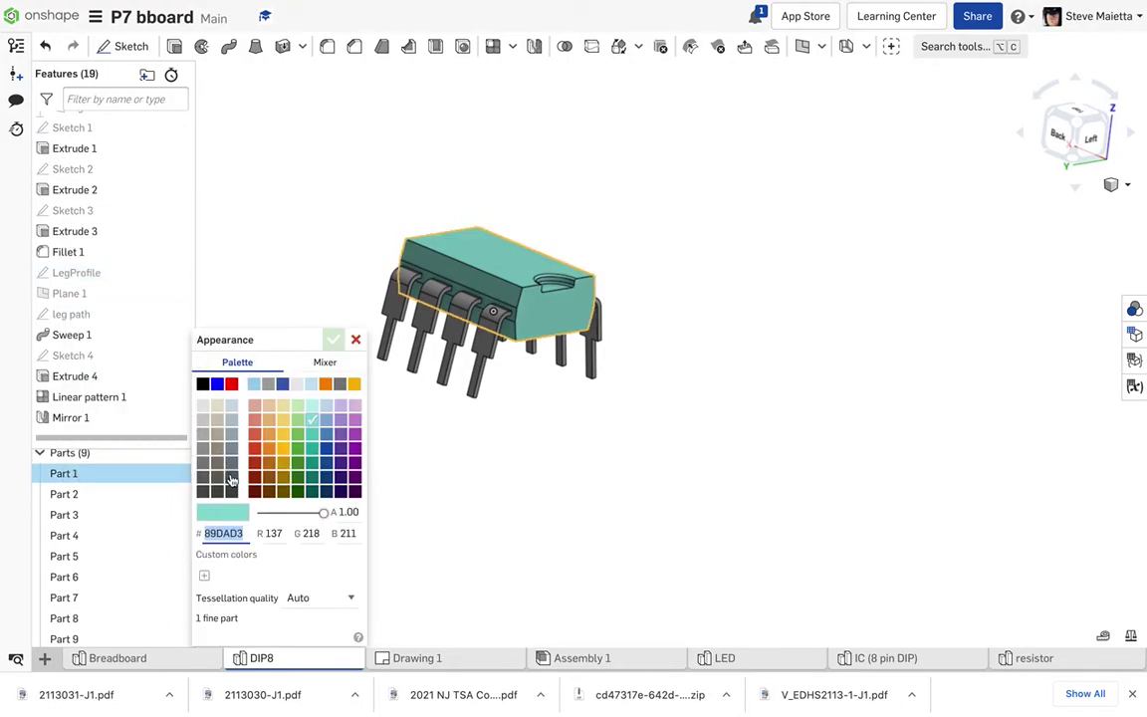
click(231, 480)
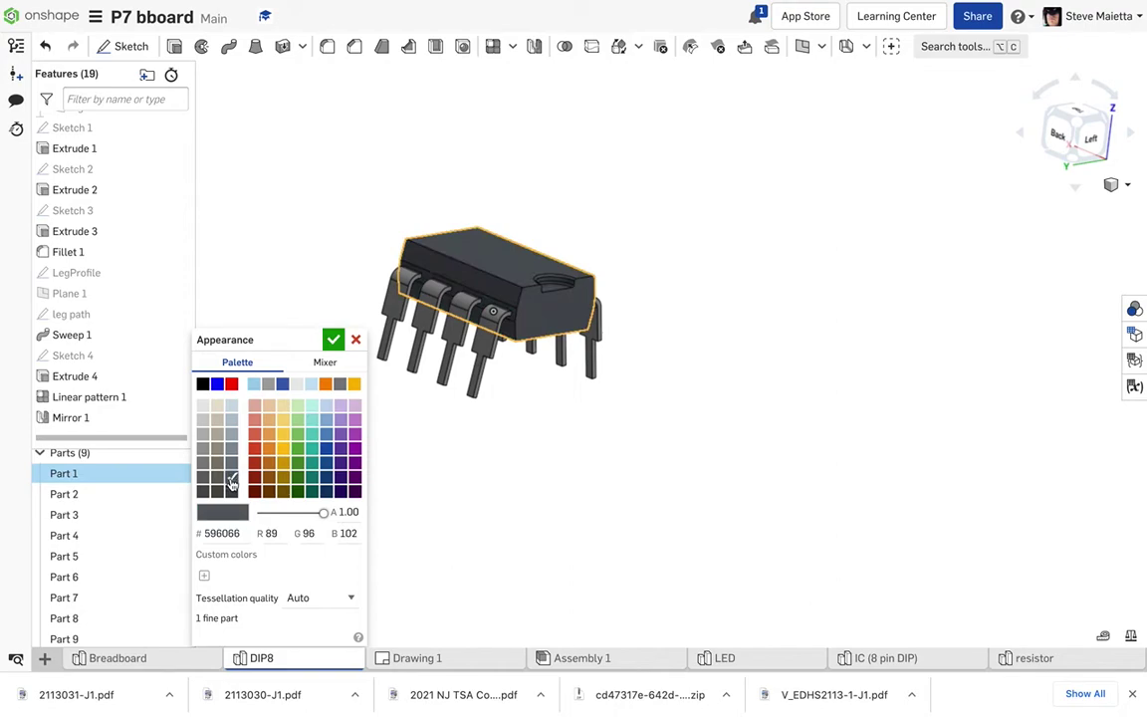
click(202, 384)
scroll(428, 277, up, 3)
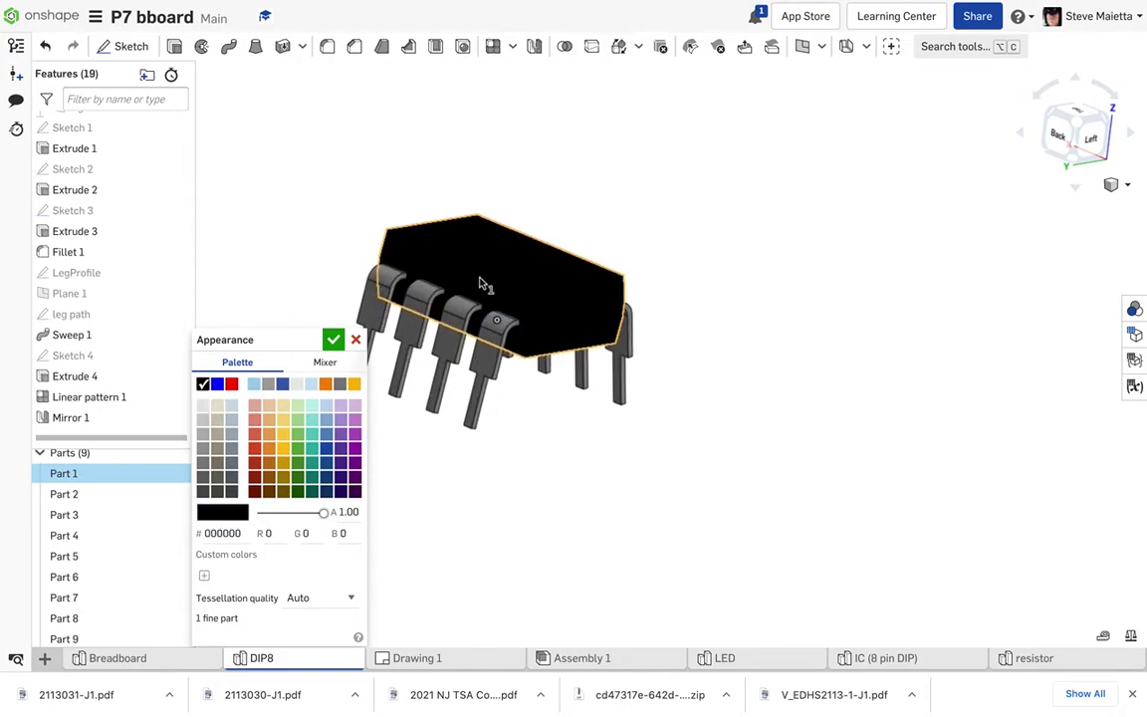
click(231, 492)
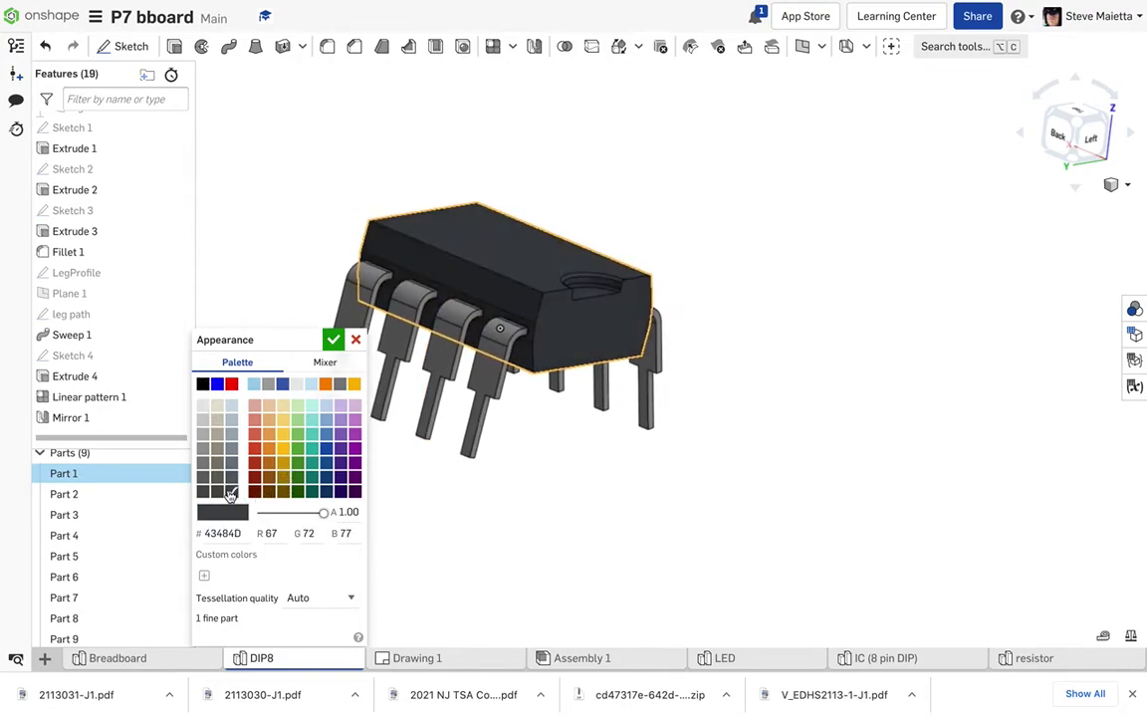
click(231, 477)
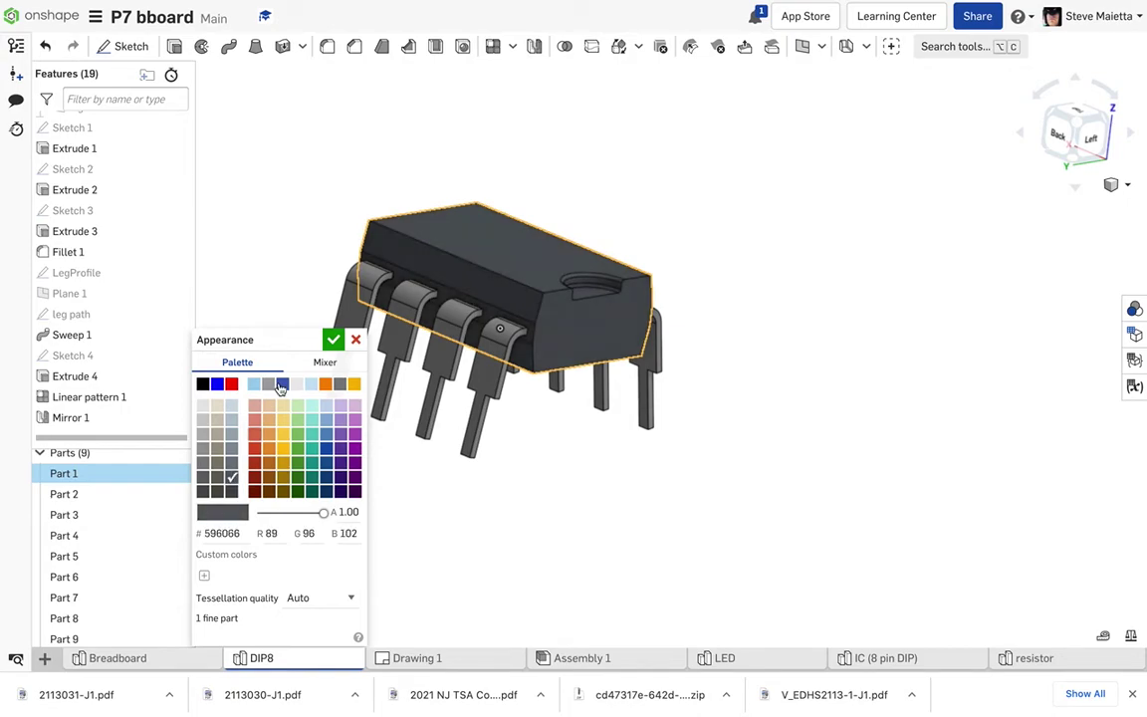
click(333, 340)
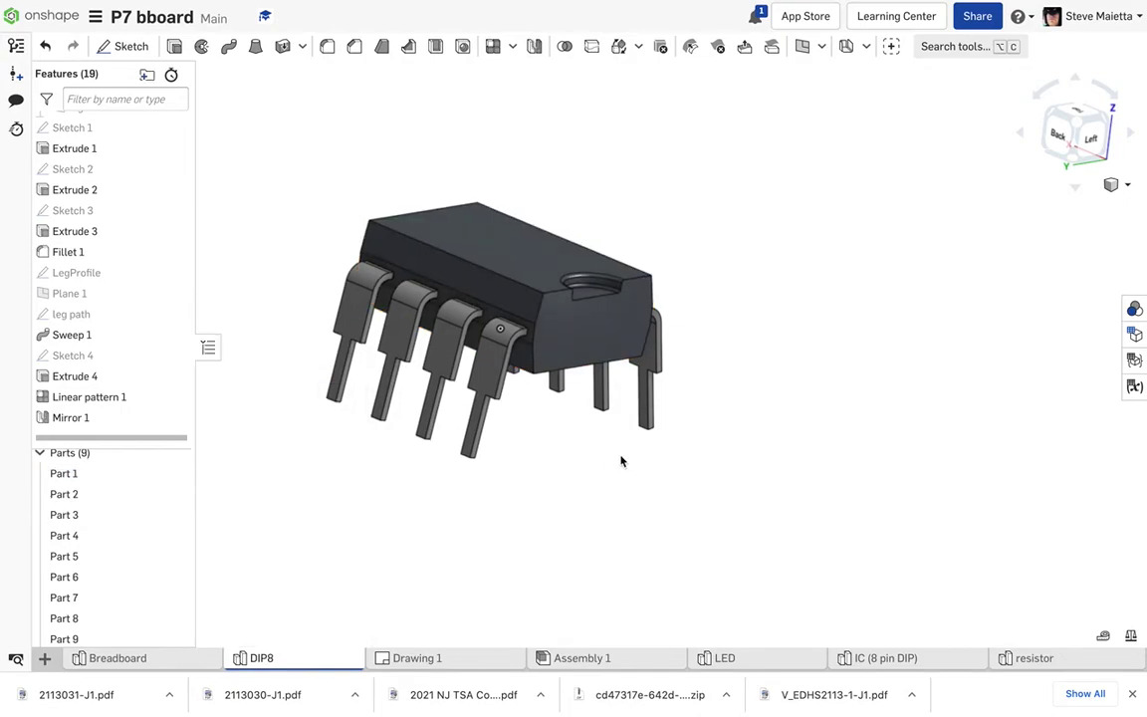
key(shift+3)
right_drag(570, 440, 398, 438)
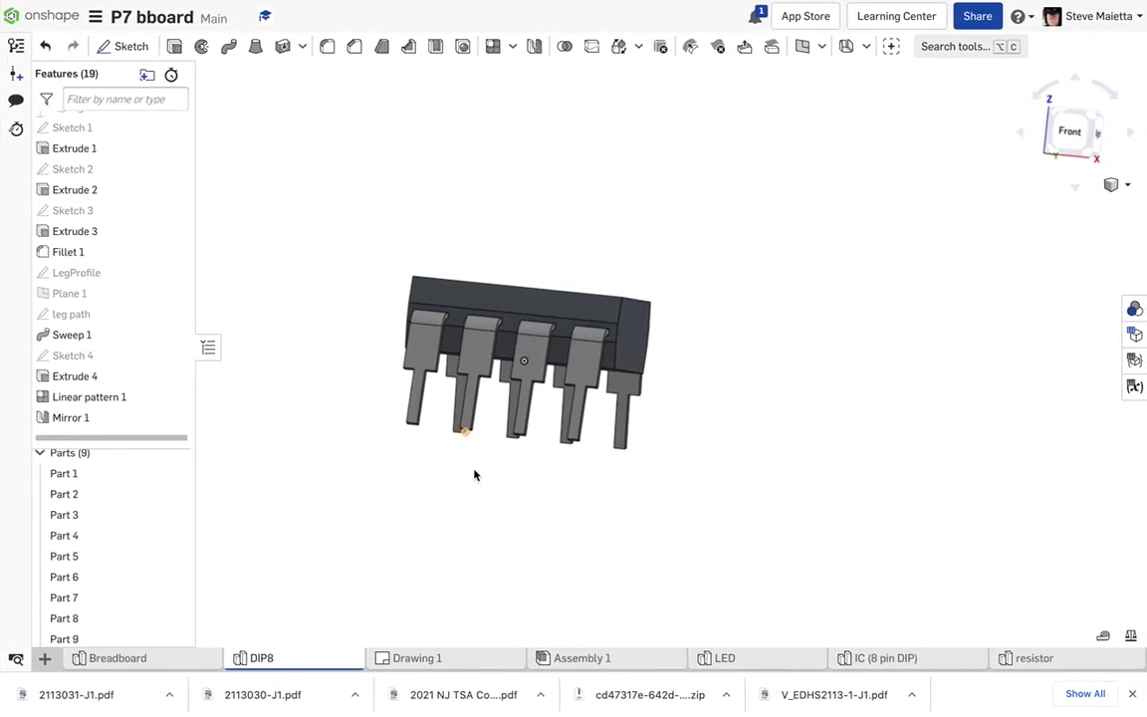
right_drag(474, 474, 558, 506)
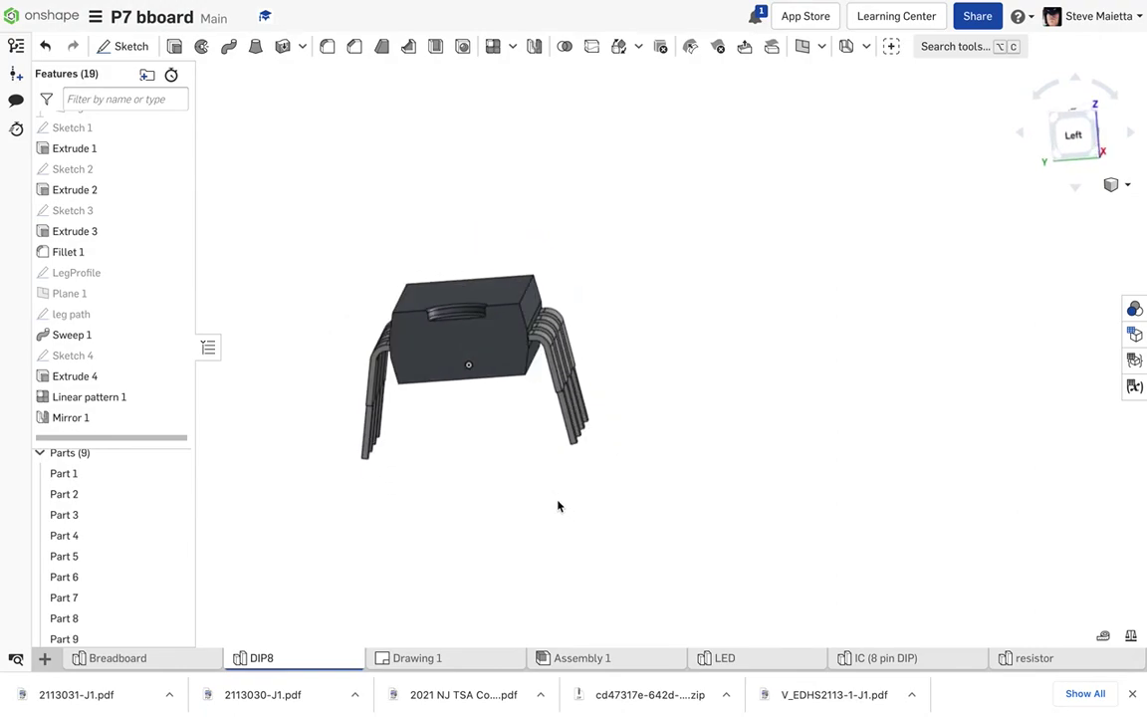
- In the leg path sketch, dimension body centre point to leg end at 0.15 in horizontally
double_click(72, 315)
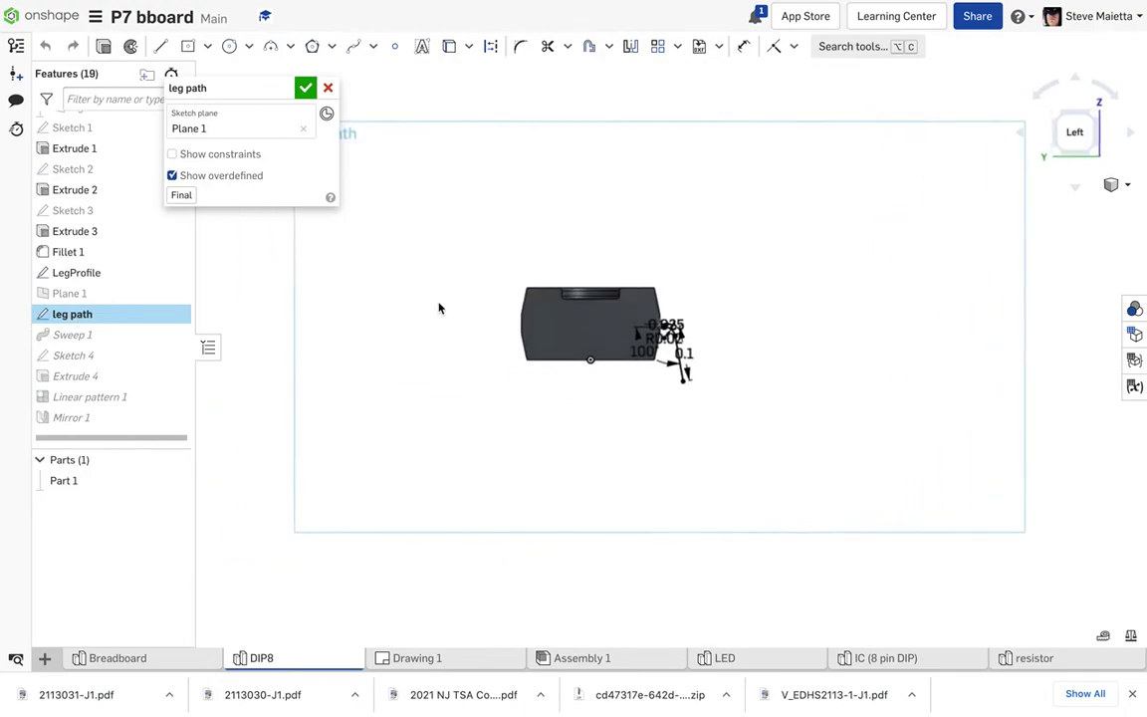
scroll(670, 384, up, 6)
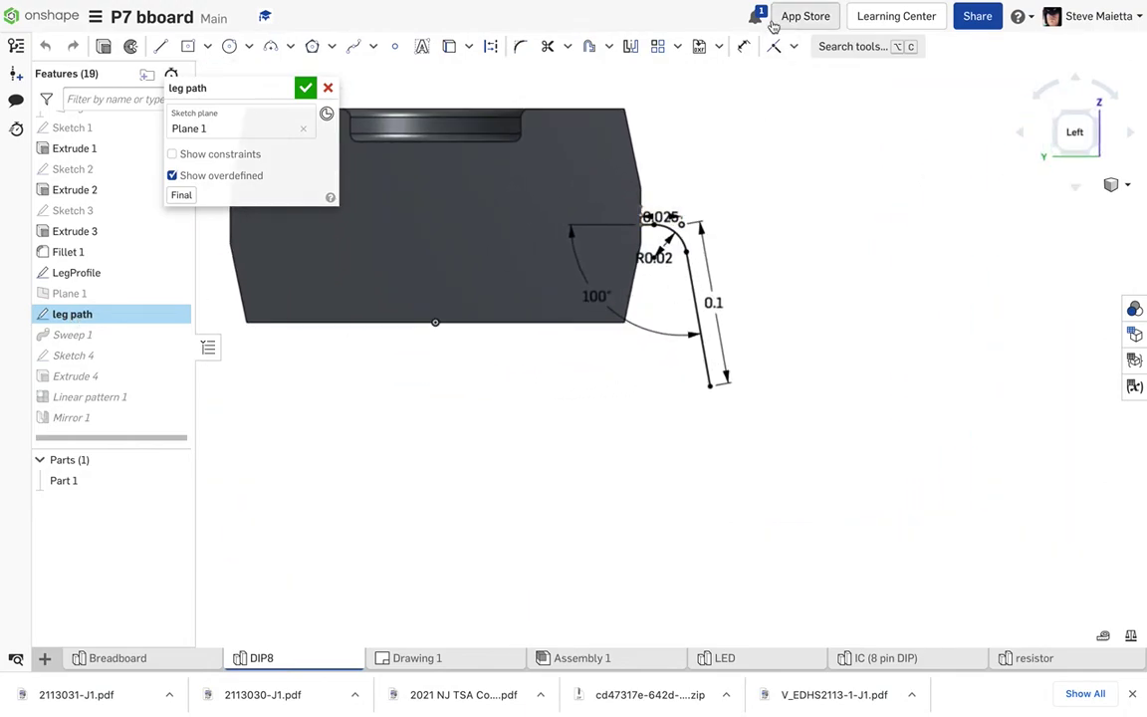
click(743, 46)
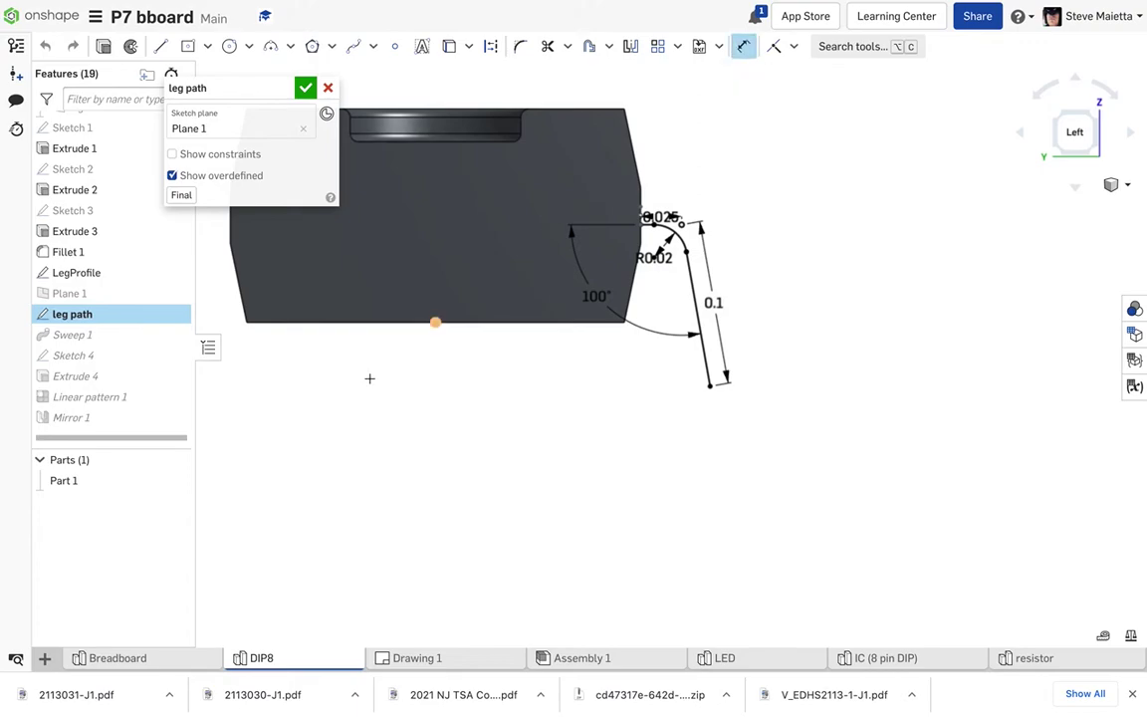
click(435, 323)
click(708, 386)
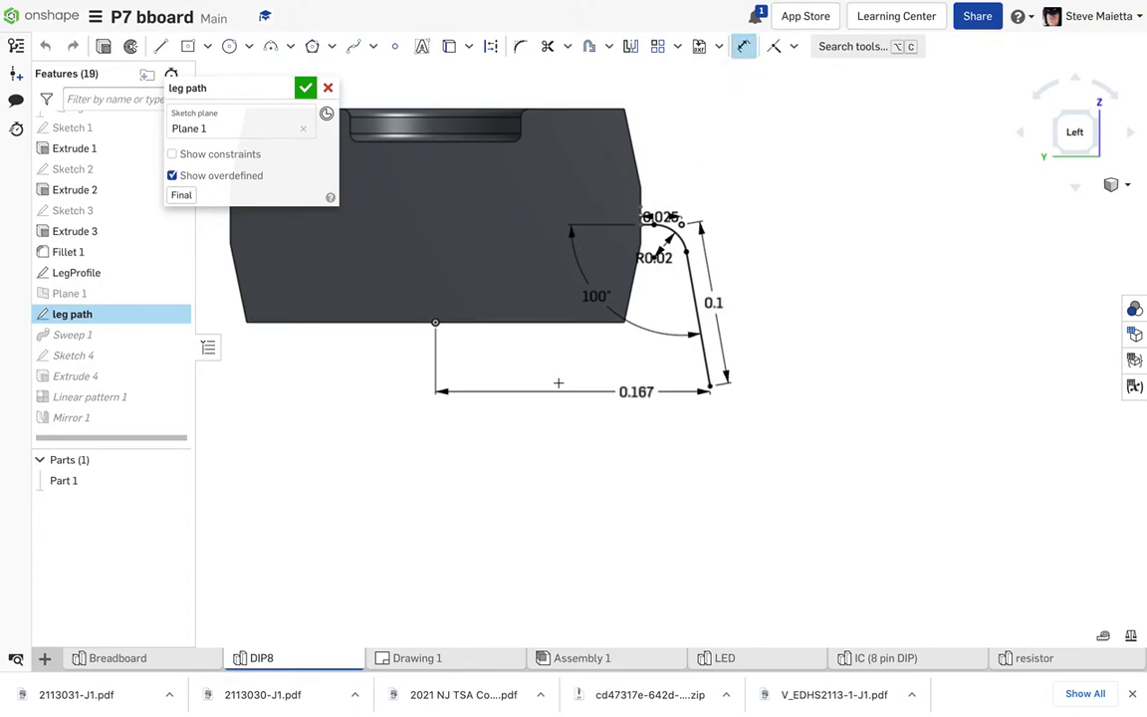
click(543, 438)
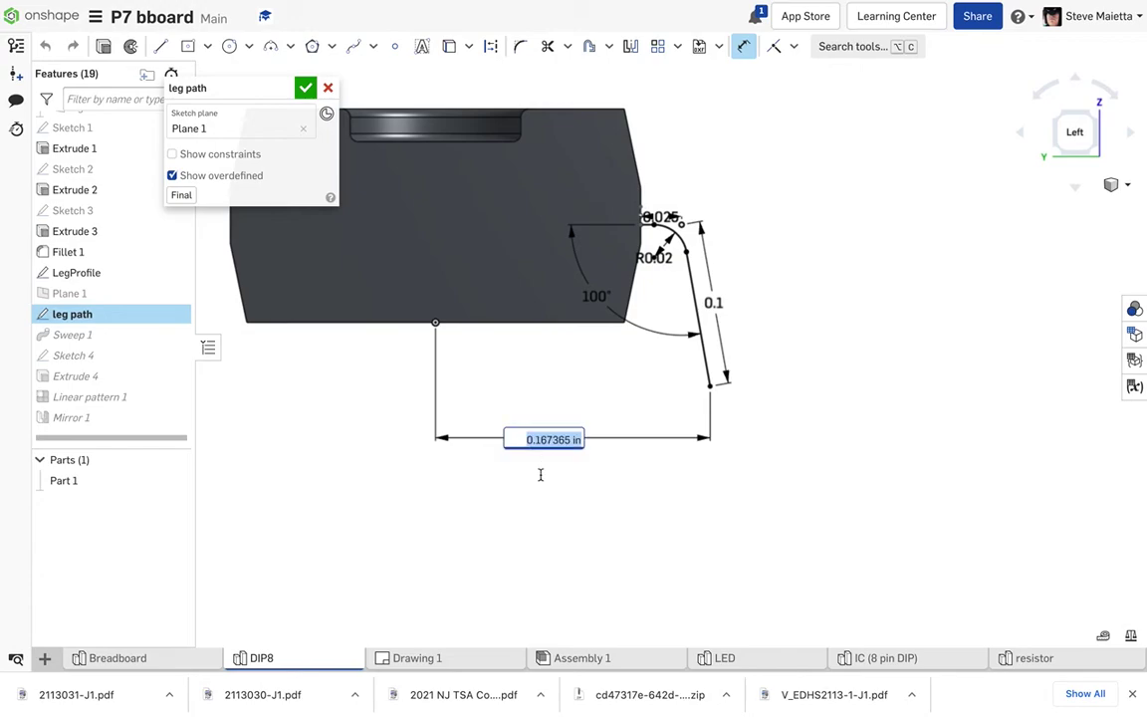
key(BackSpace)
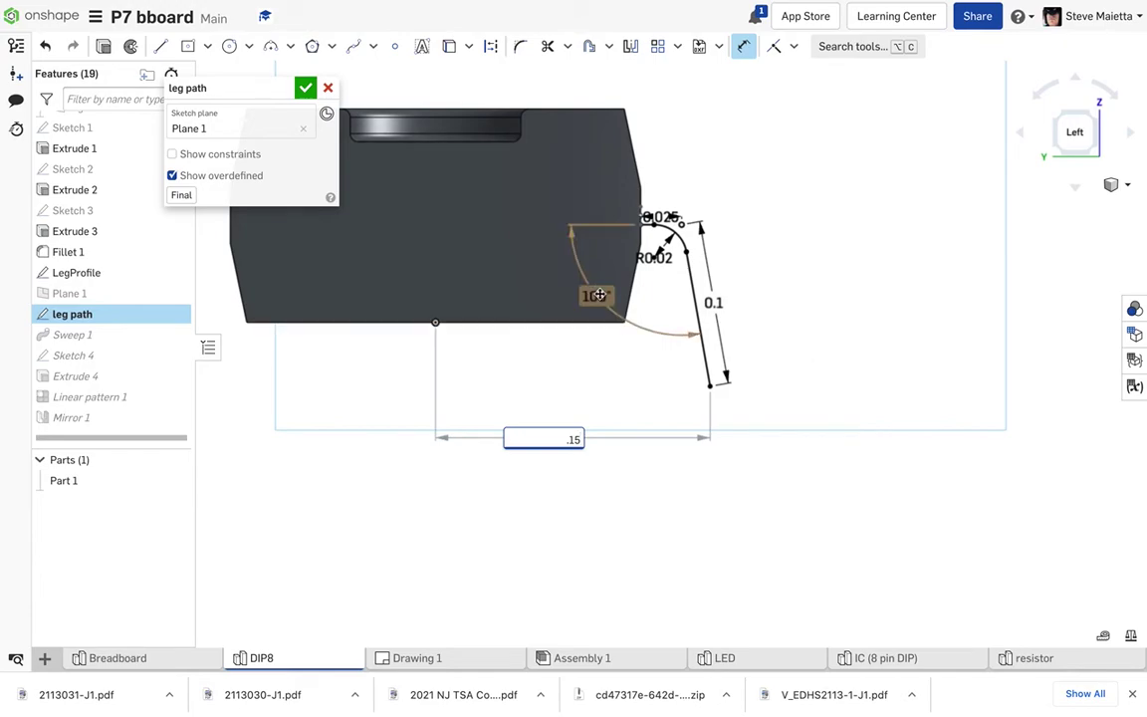
key(Return)
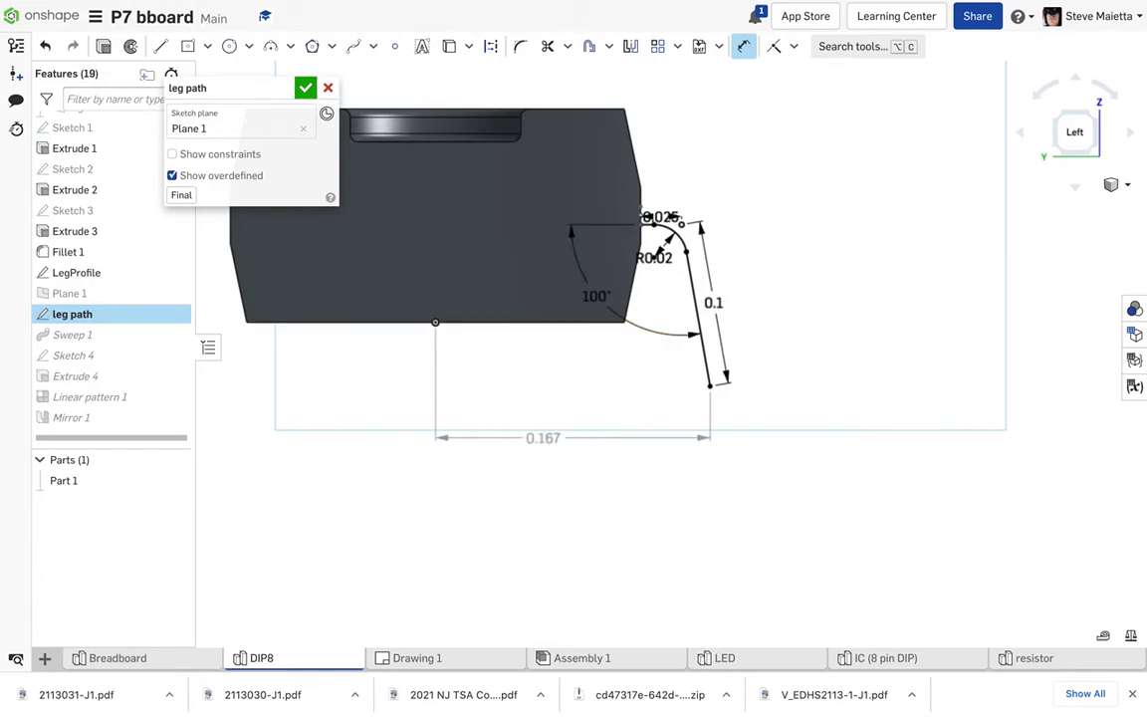
- Delete the conflicting 100° angle and accept the leg path sketch
click(594, 295)
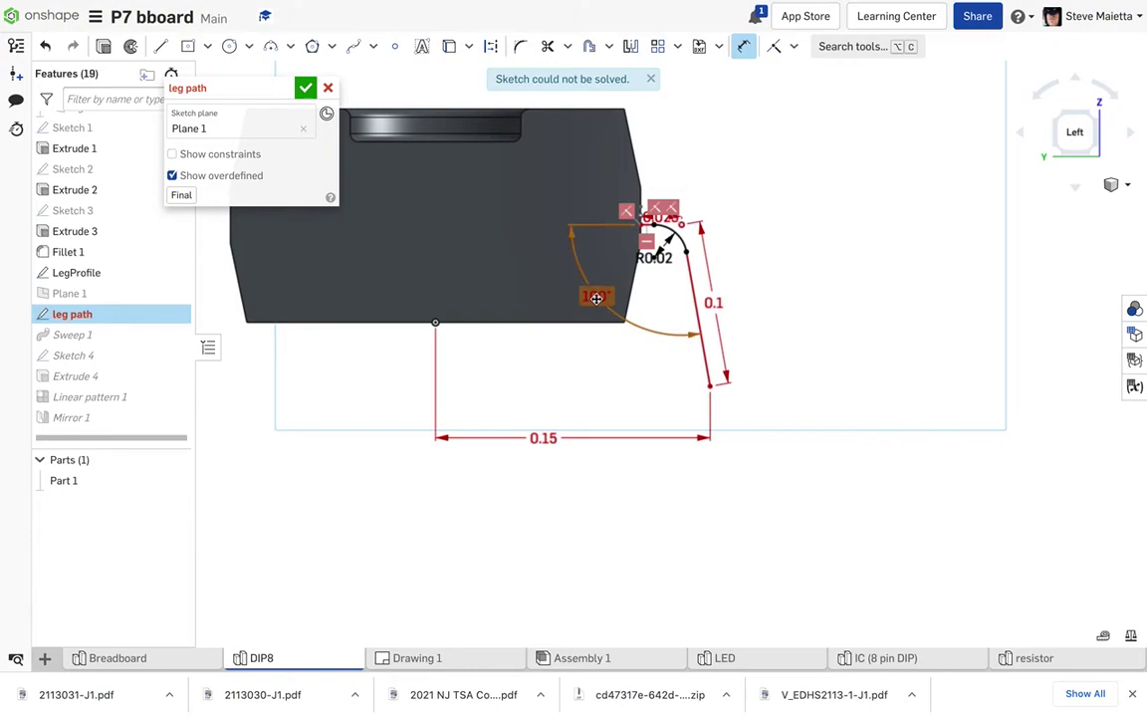
key(Delete)
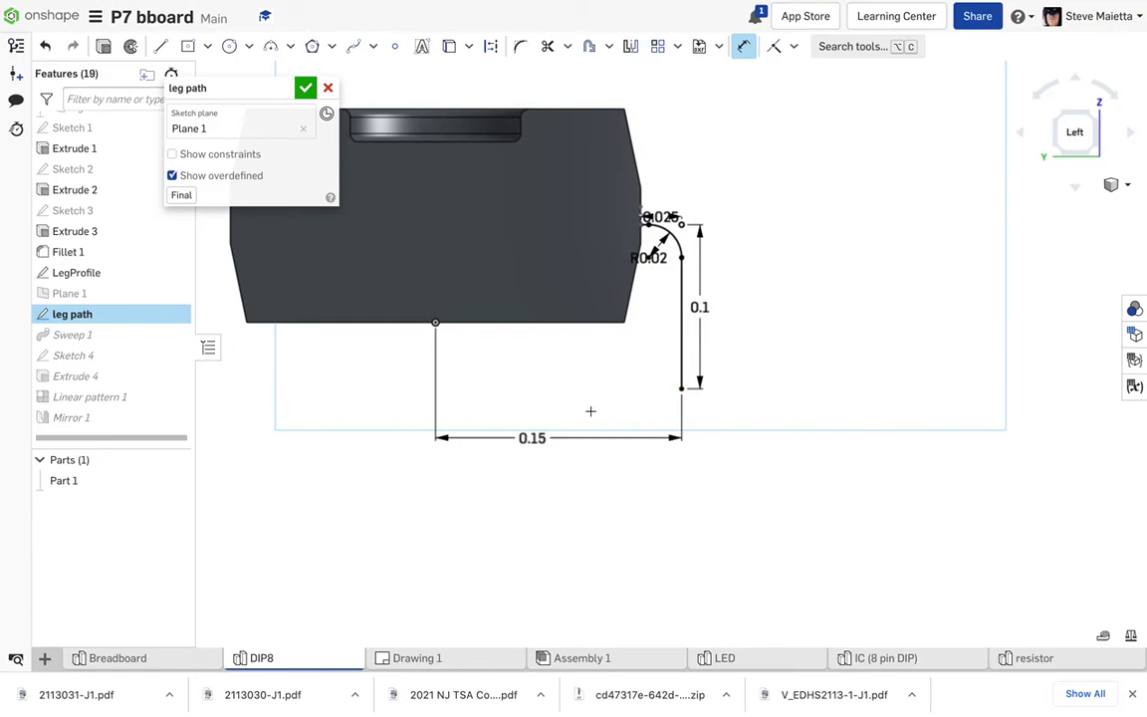
click(303, 89)
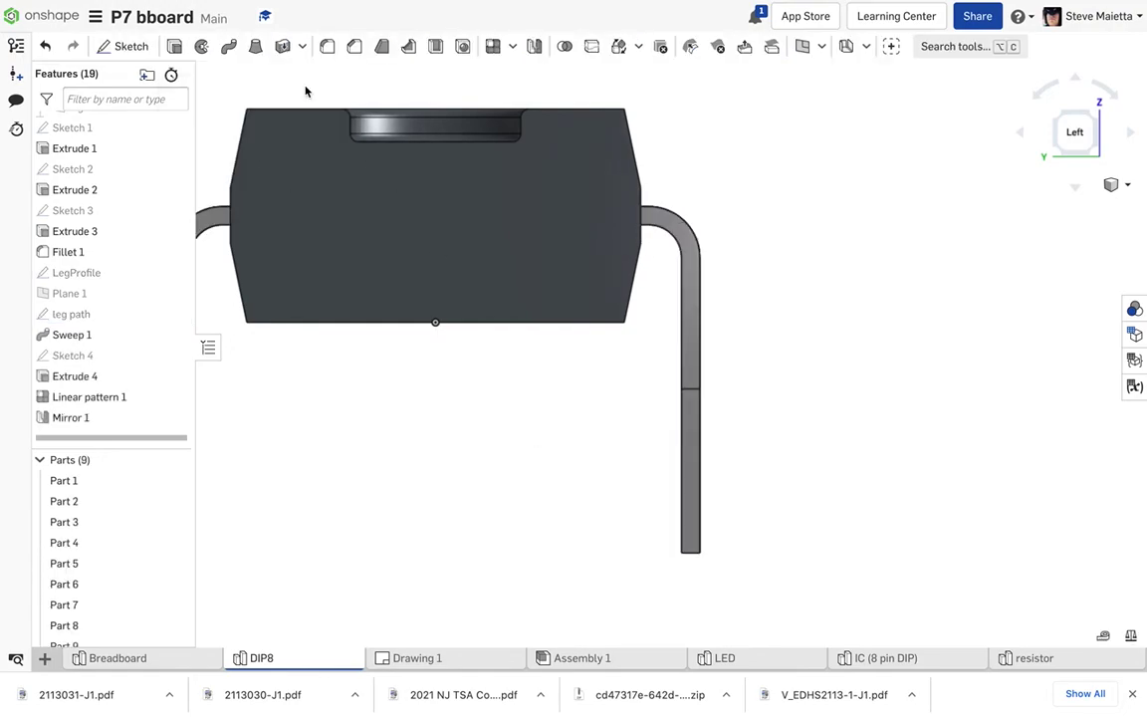
- Orbit to show the chip's top and create Sketch 5 on the body's top face
scroll(487, 241, down, 3)
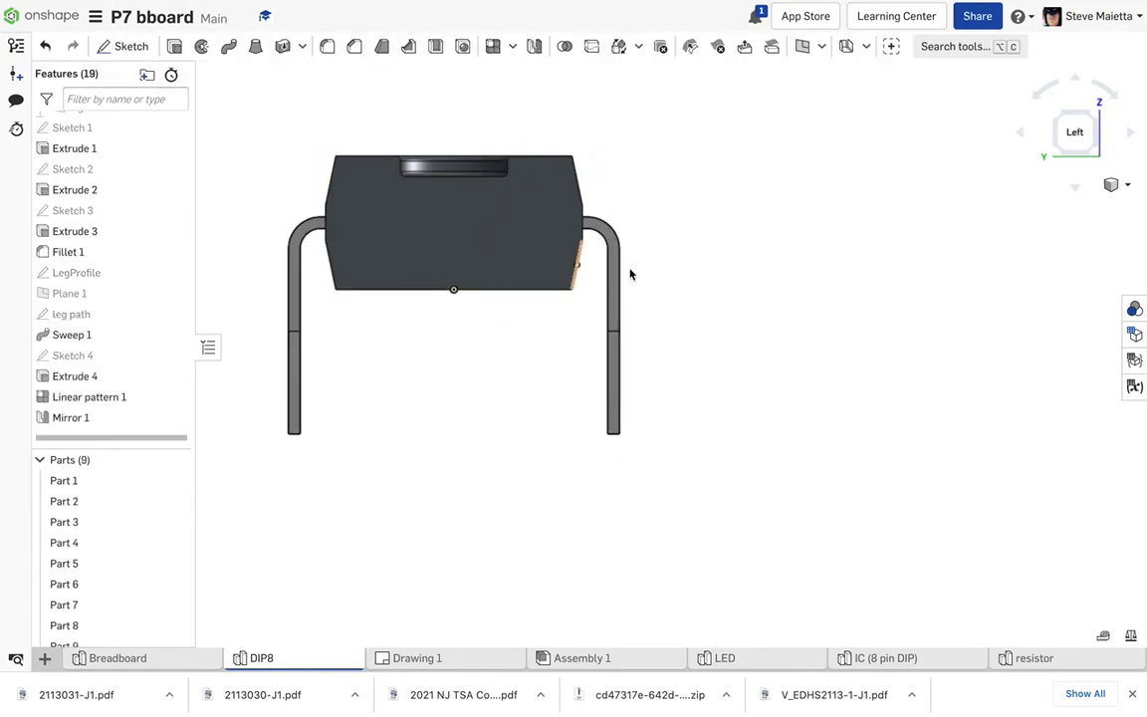
key(Right)
key(Right)
key(Right)
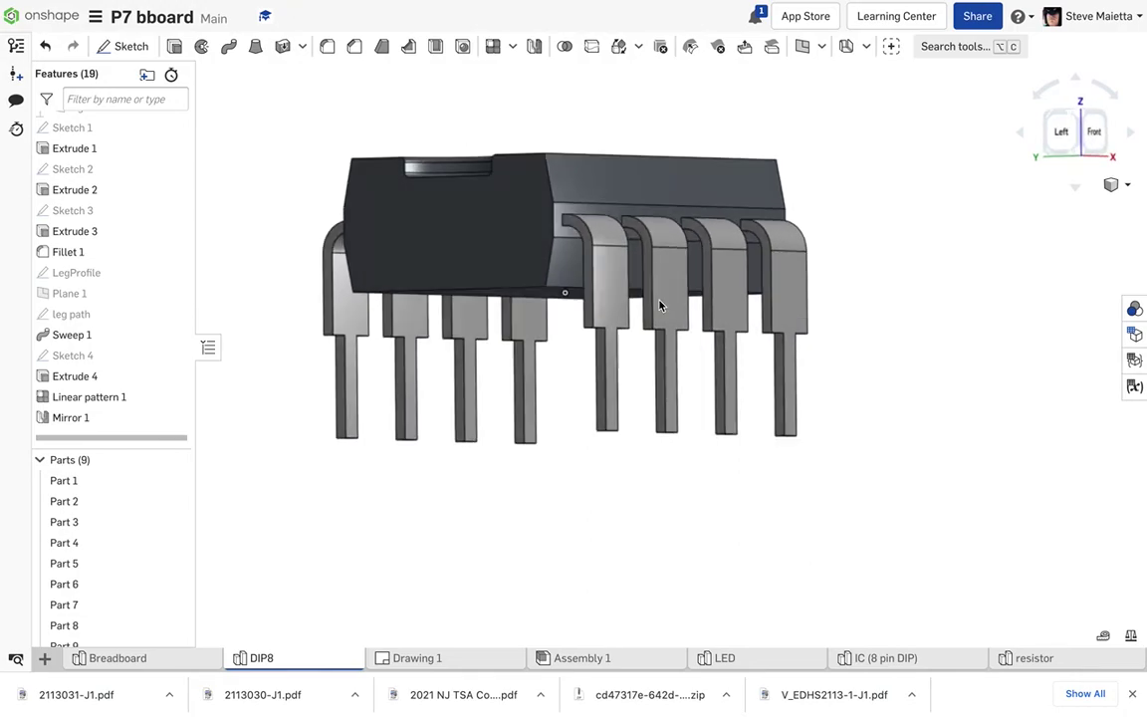
right_drag(660, 306, 624, 354)
scroll(624, 354, up, 4)
scroll(623, 356, down, 6)
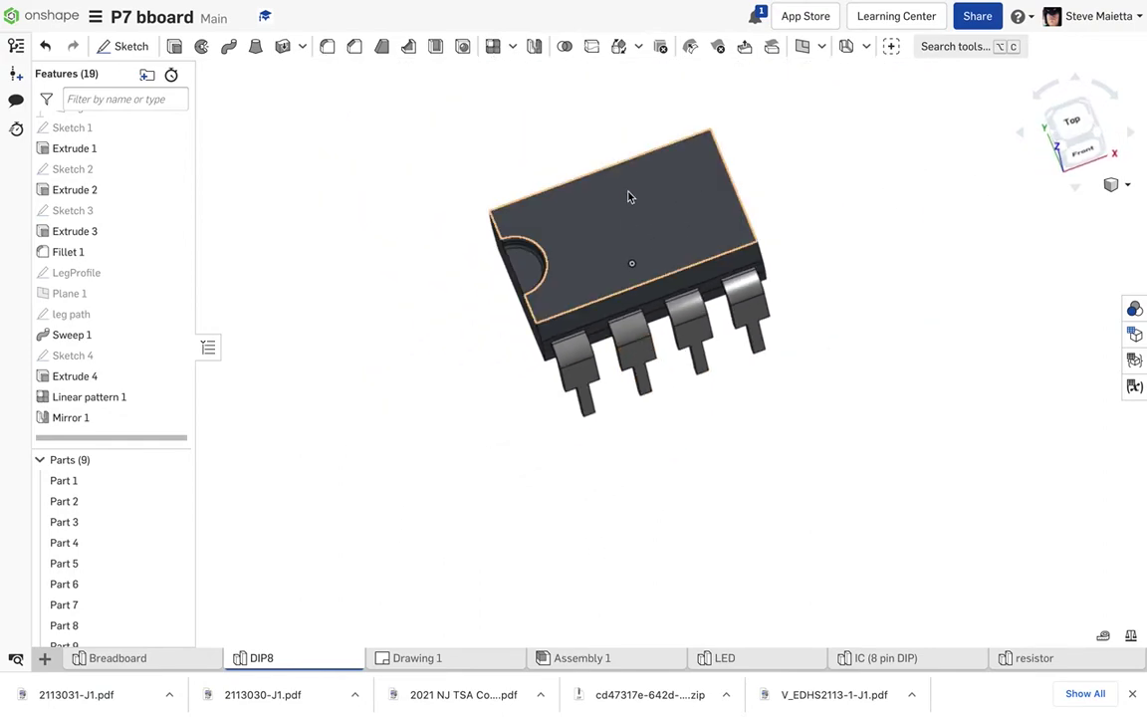
click(602, 204)
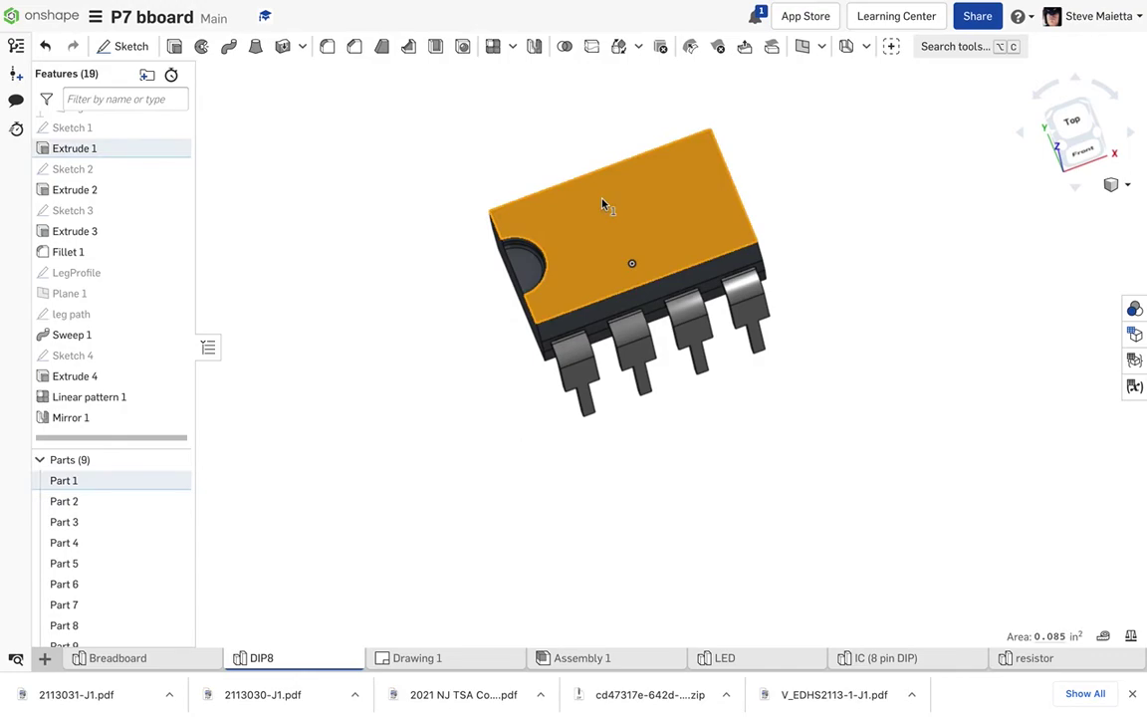
key(shift+s)
- Place the sketch text 'DIP8' in a box across the chip body's top face
scroll(652, 129, up, 3)
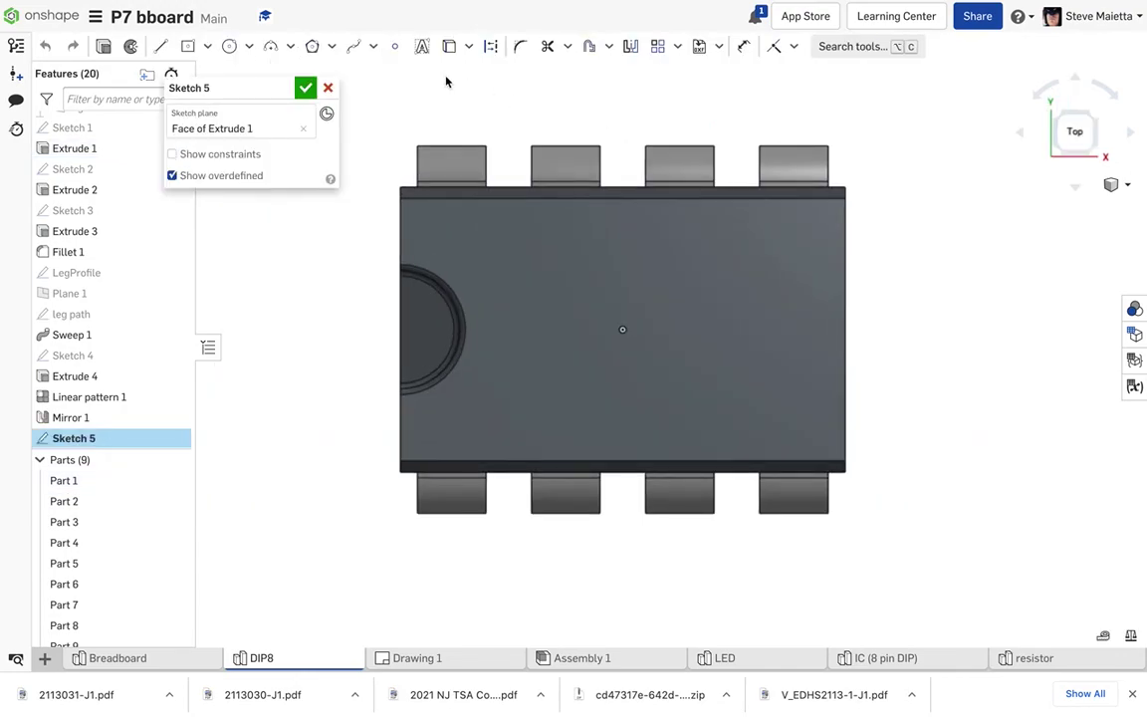
click(422, 46)
drag(493, 237, 821, 414)
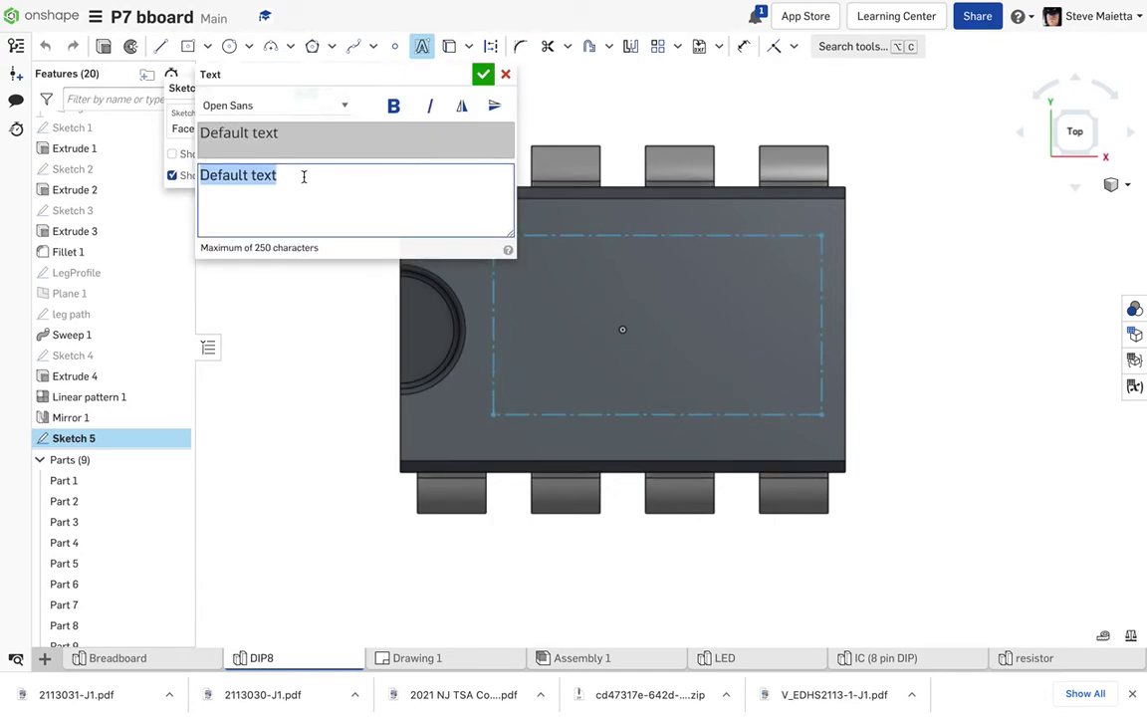
text(DIP)
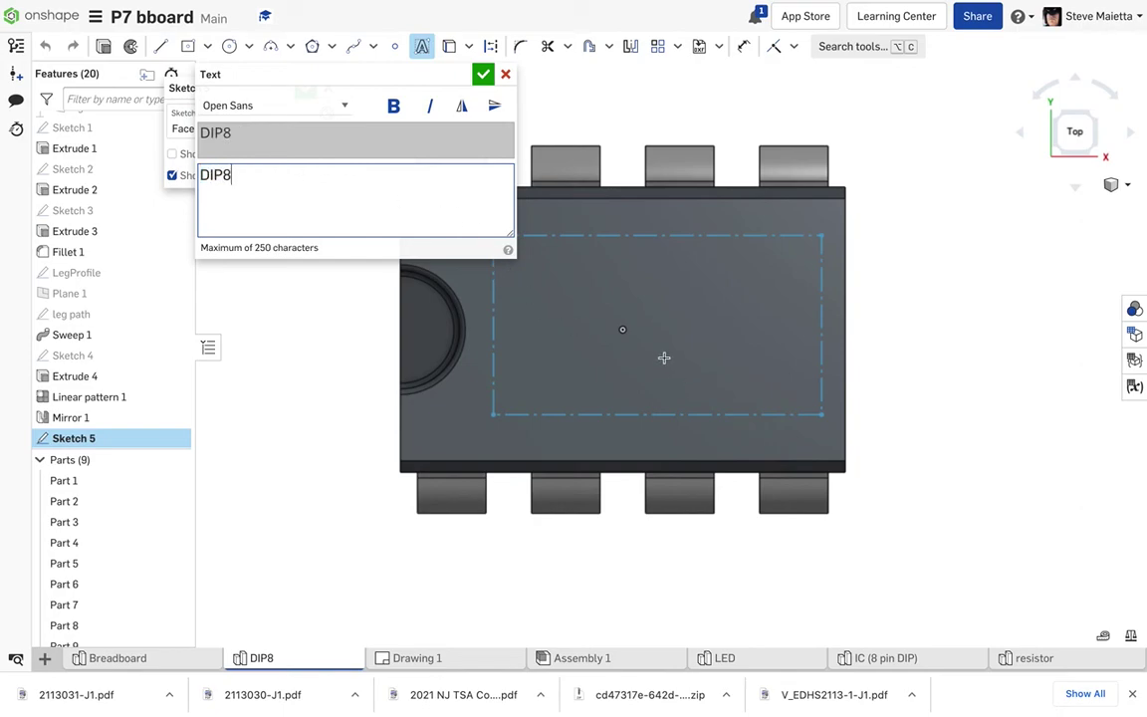
text(8)
key(Return)
key(BackSpace)
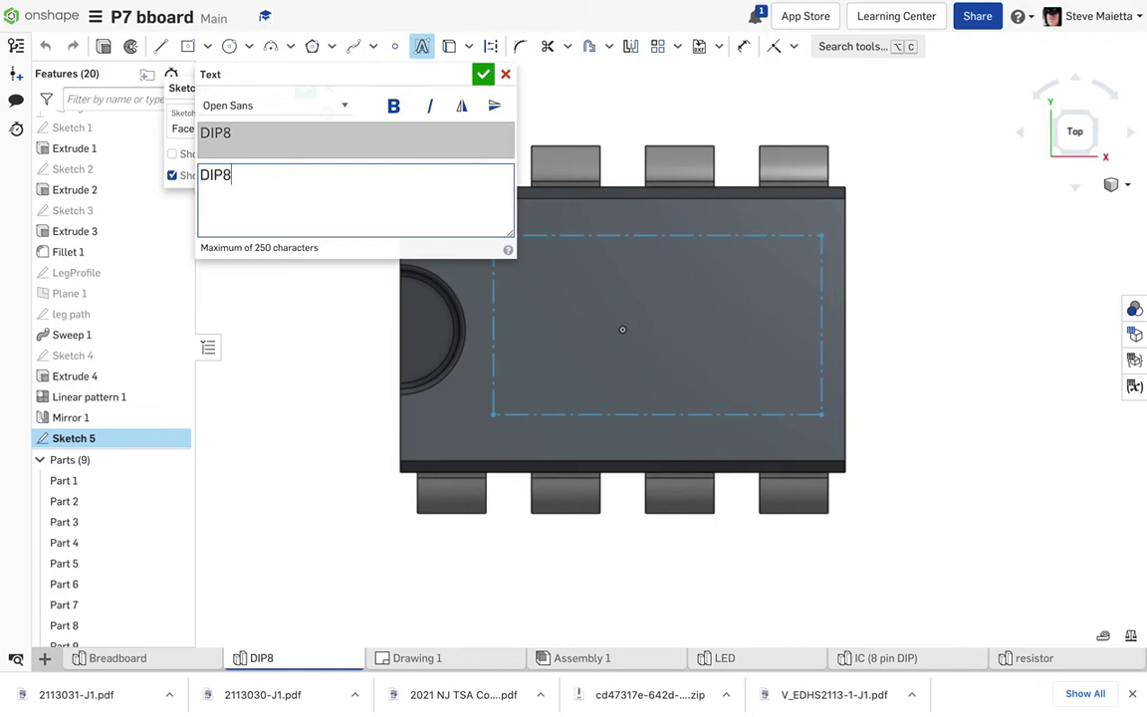
click(482, 74)
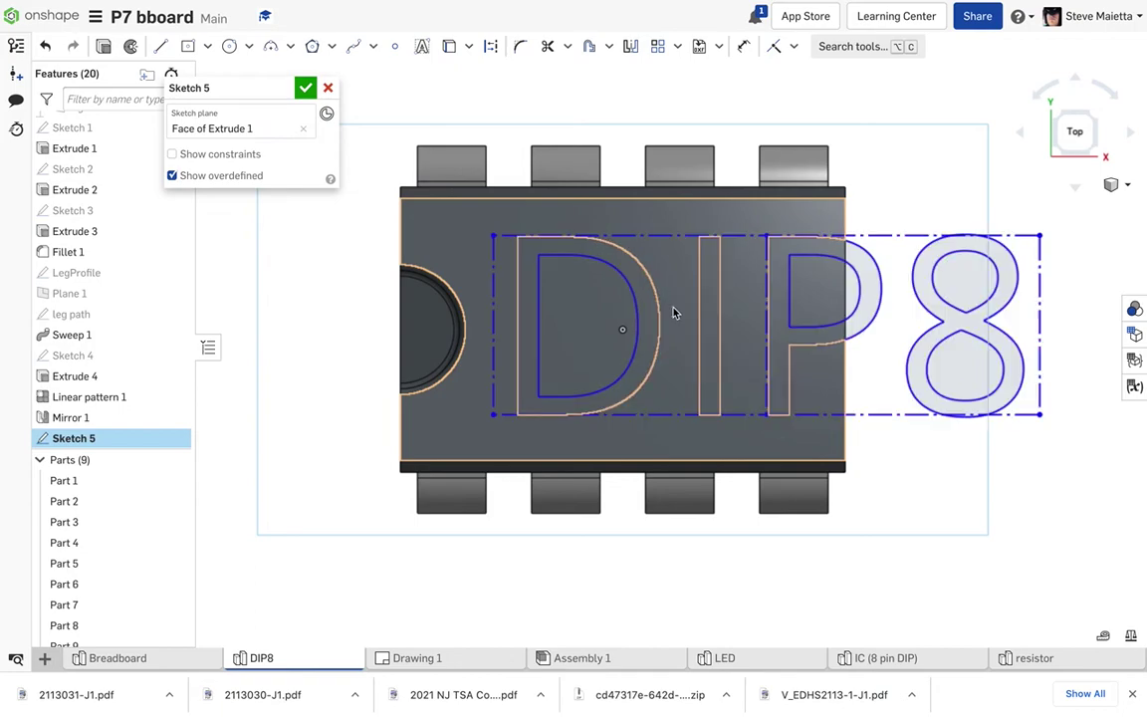
- Dimension the DIP8 text box width, entering 0.025 and then undoing it
click(744, 46)
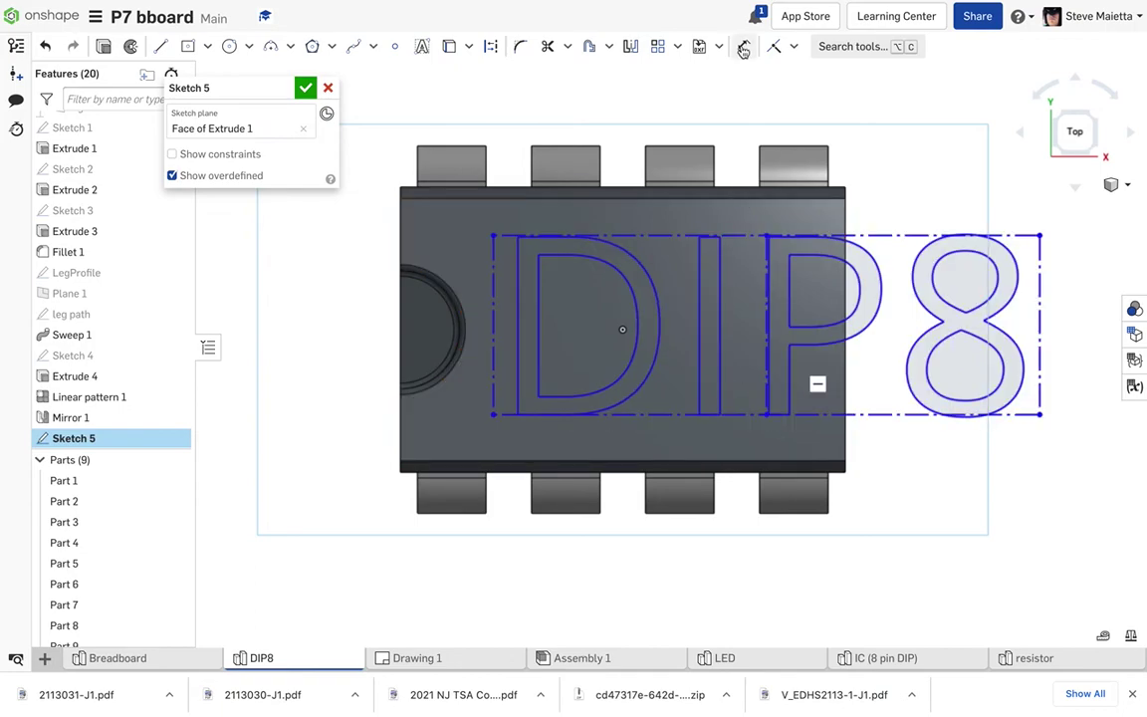
click(757, 414)
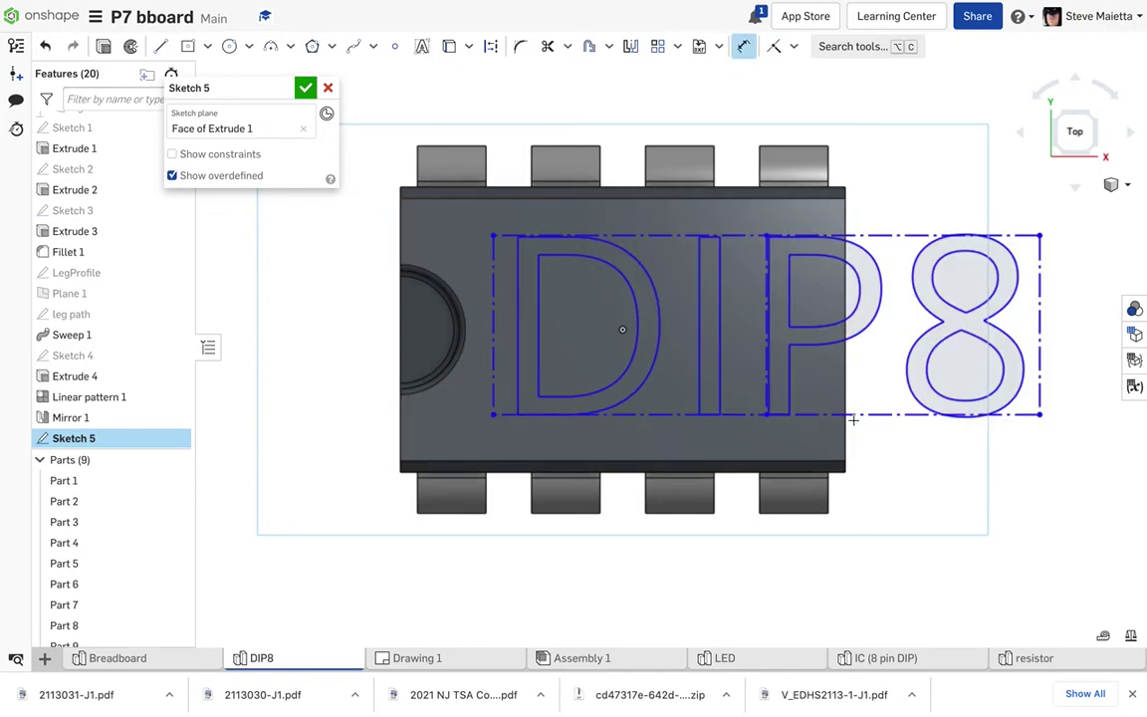
click(863, 453)
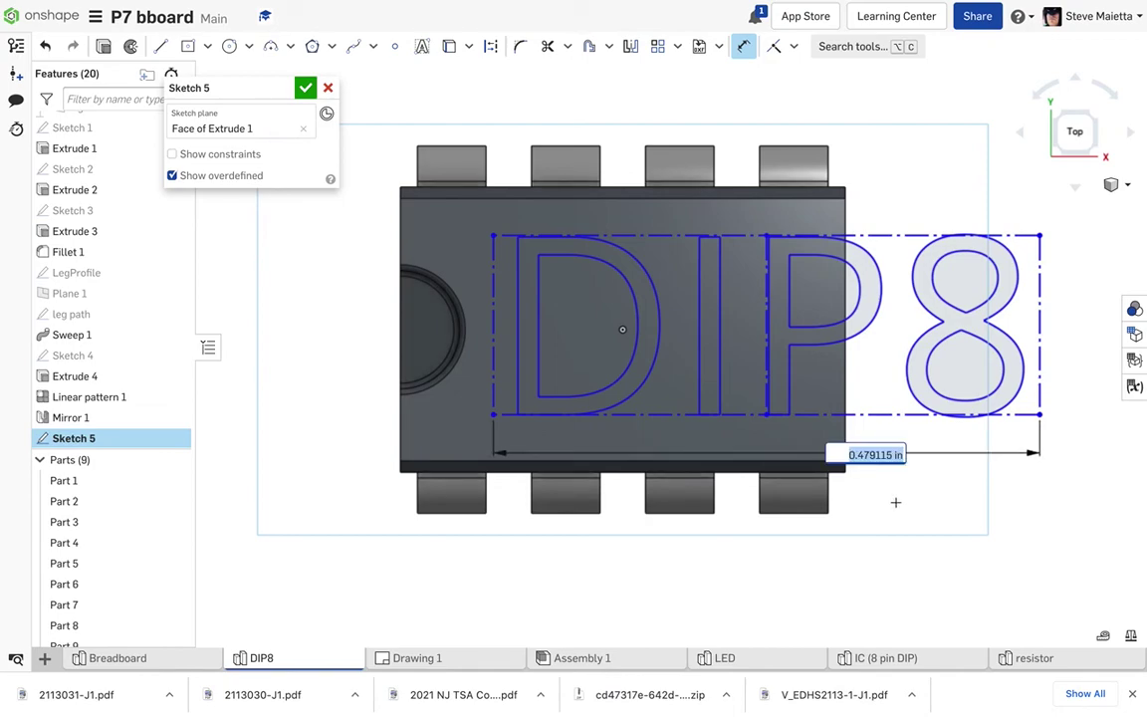
text(.02)
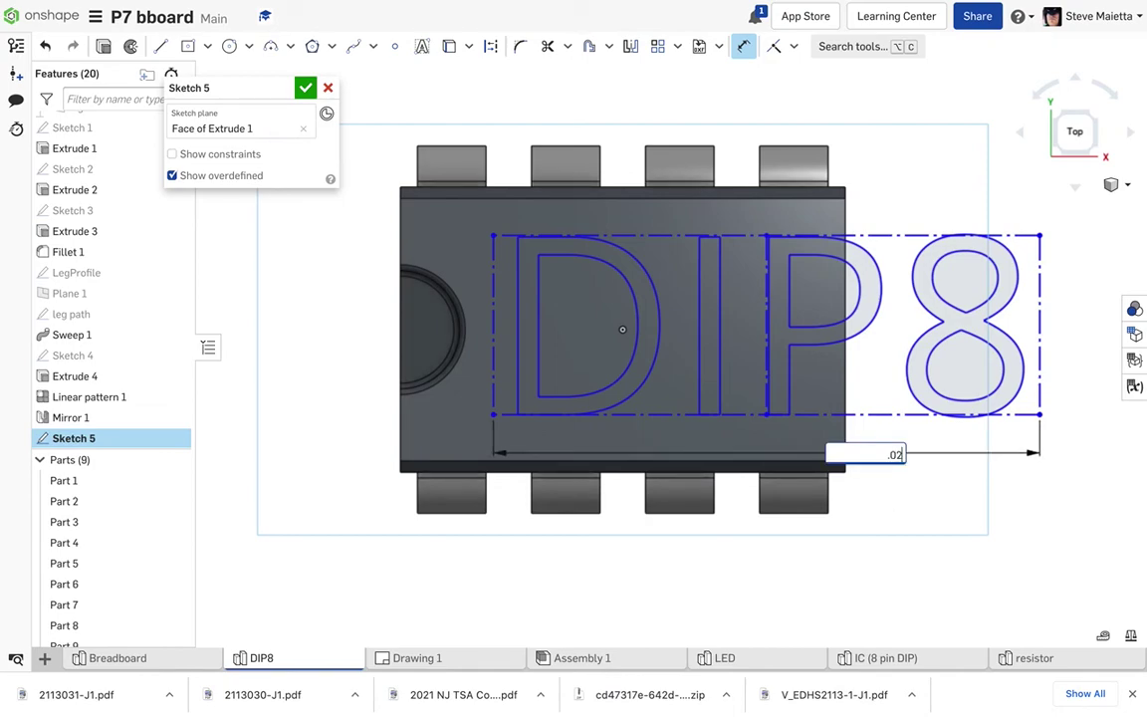
text(5)
key(Return)
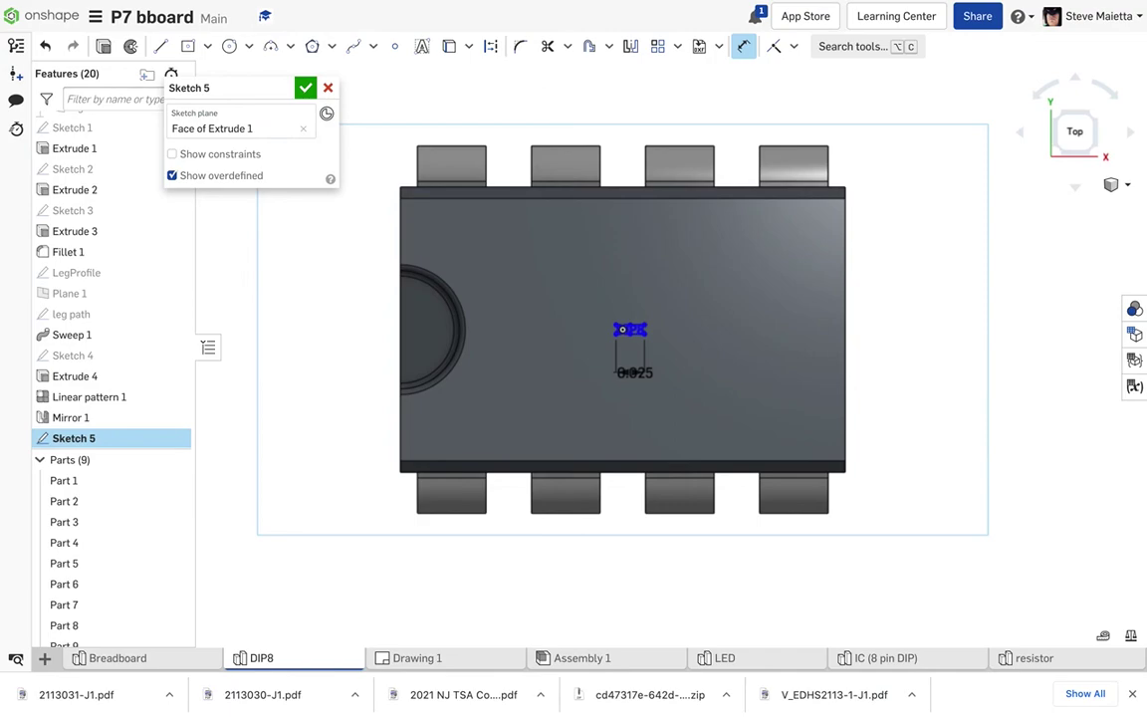
double_click(639, 373)
key(BackSpace)
key(Escape)
key(ctrl+z)
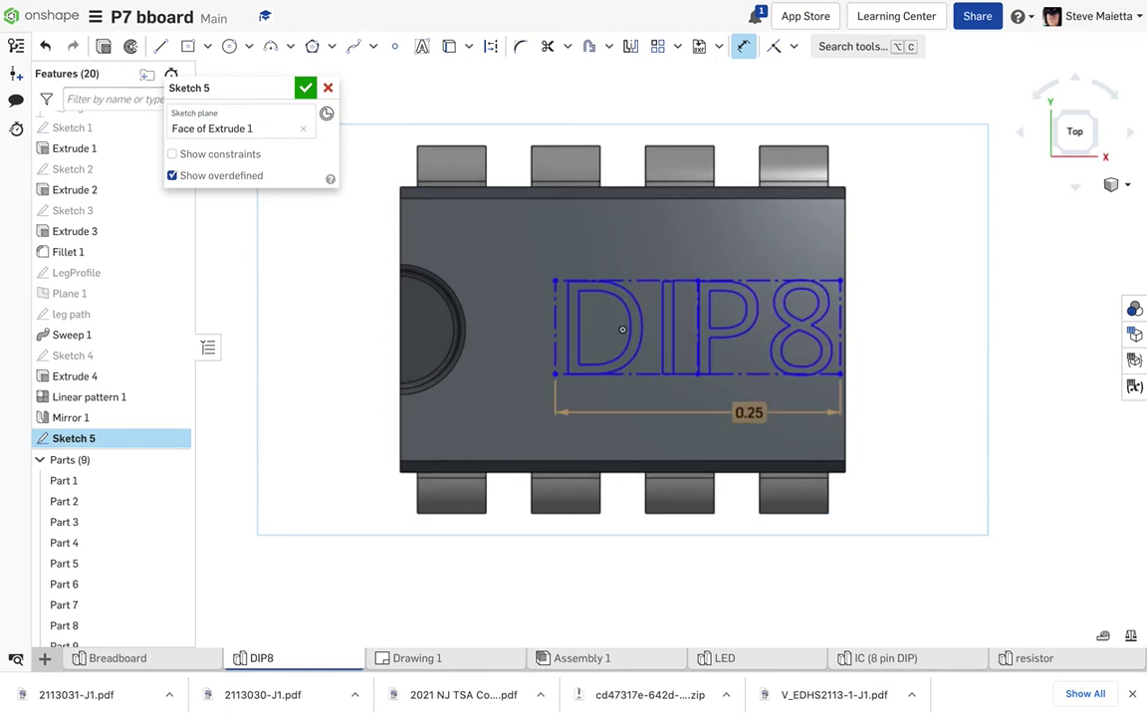
- Change the text width to 0.3 in and shift the DIP8 text box left
double_click(737, 409)
key(BackSpace)
text(.3)
key(Return)
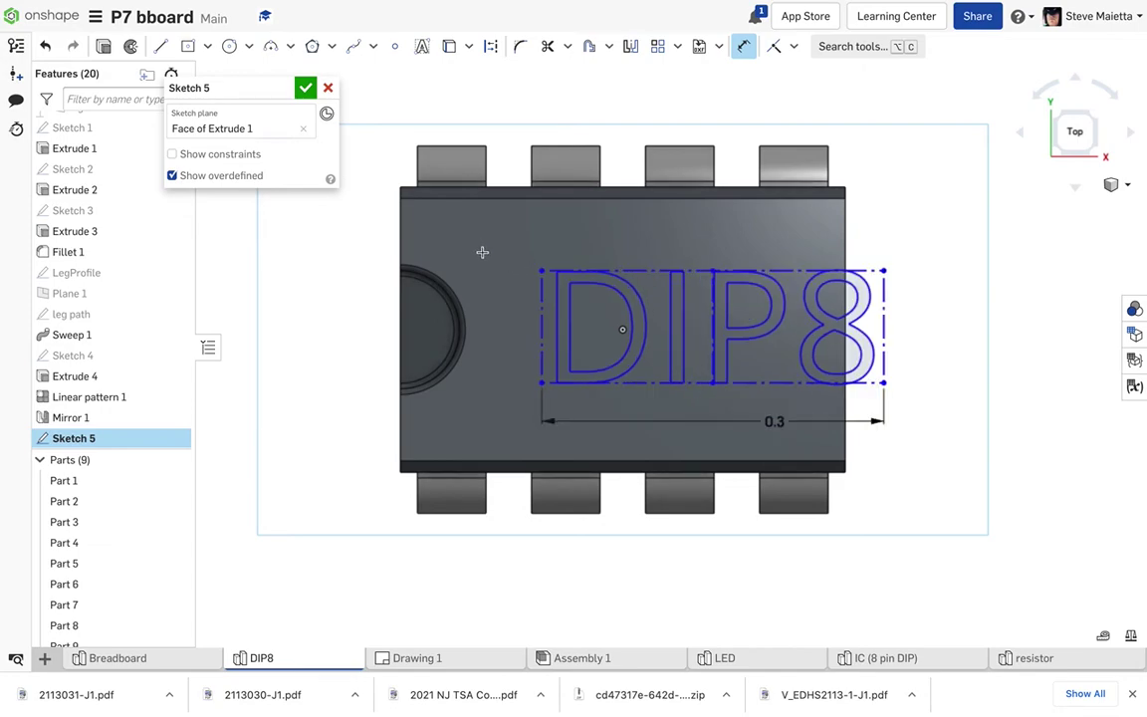
key(Escape)
drag(525, 270, 485, 276)
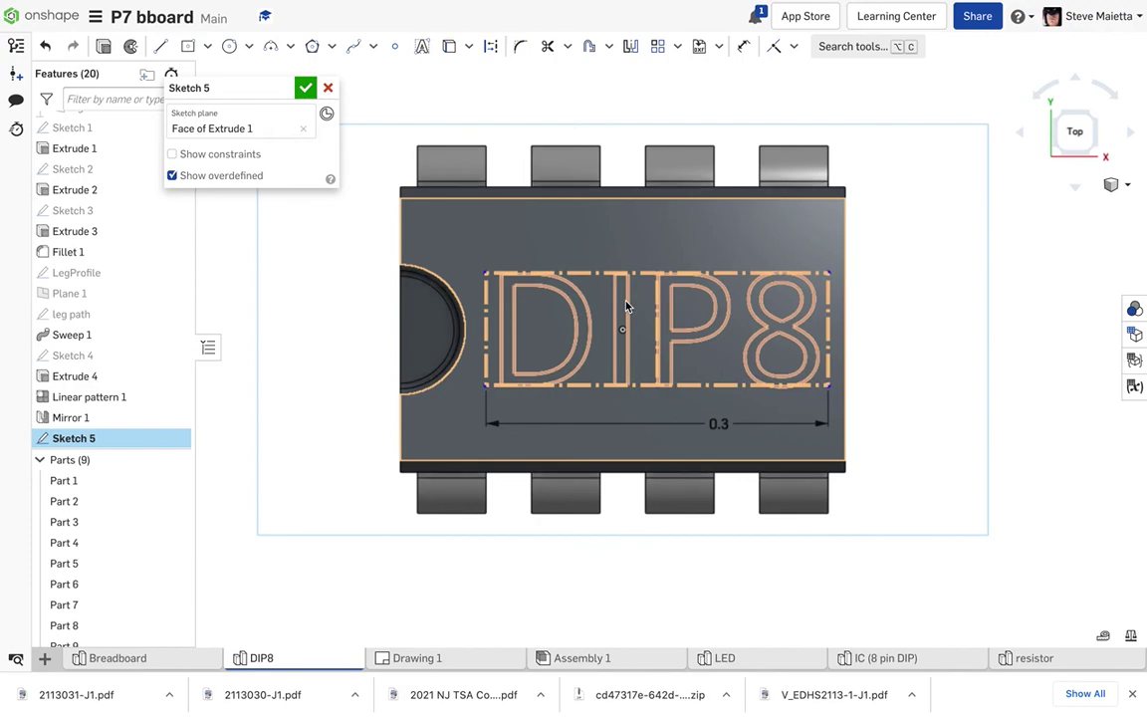
right_click(627, 300)
- Replace the DIP8 sketch text with '555' and nudge it slightly on the chip's top face
click(657, 330)
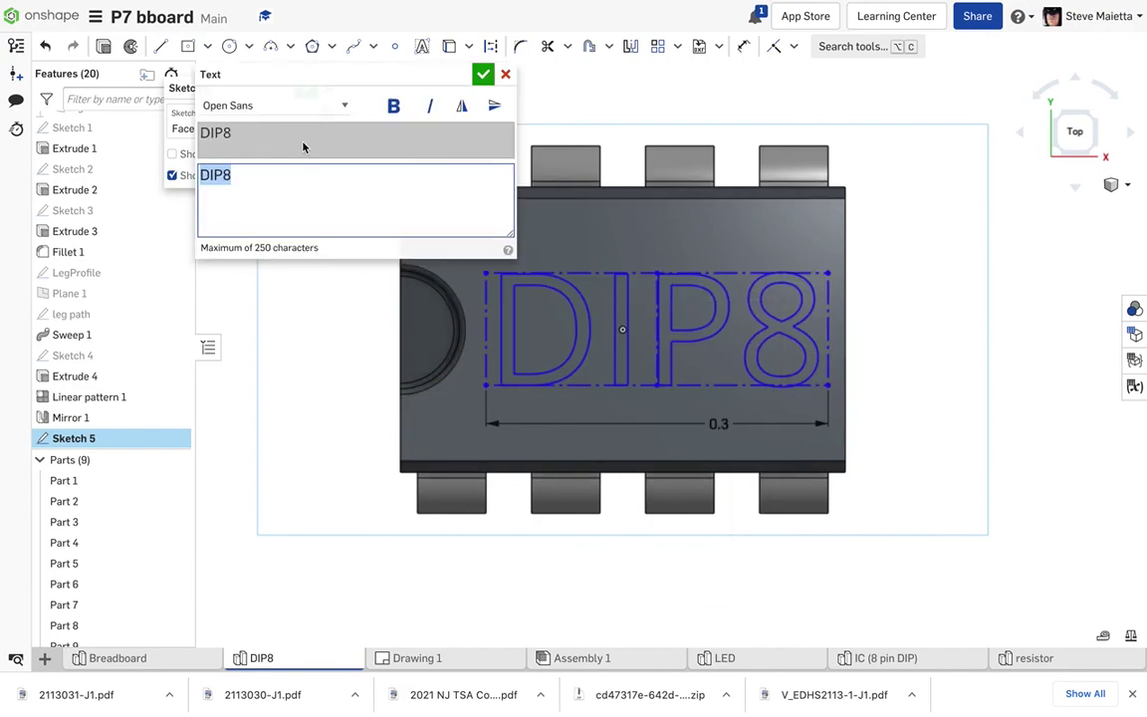
key(BackSpace)
text(555)
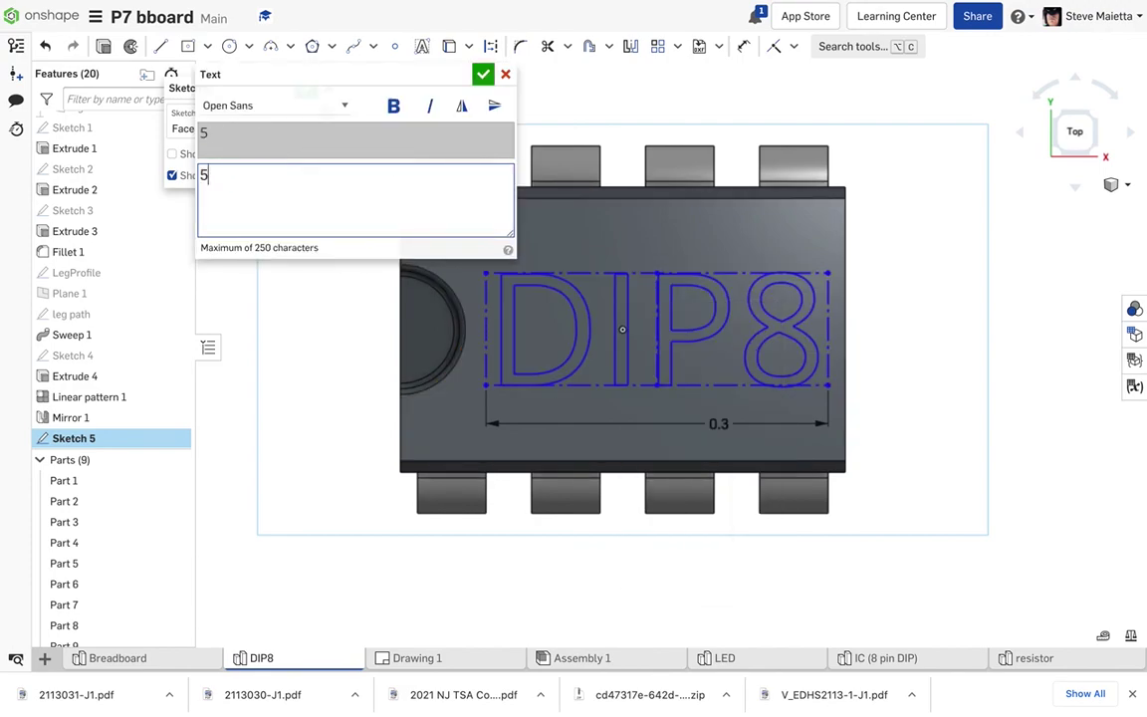
click(482, 75)
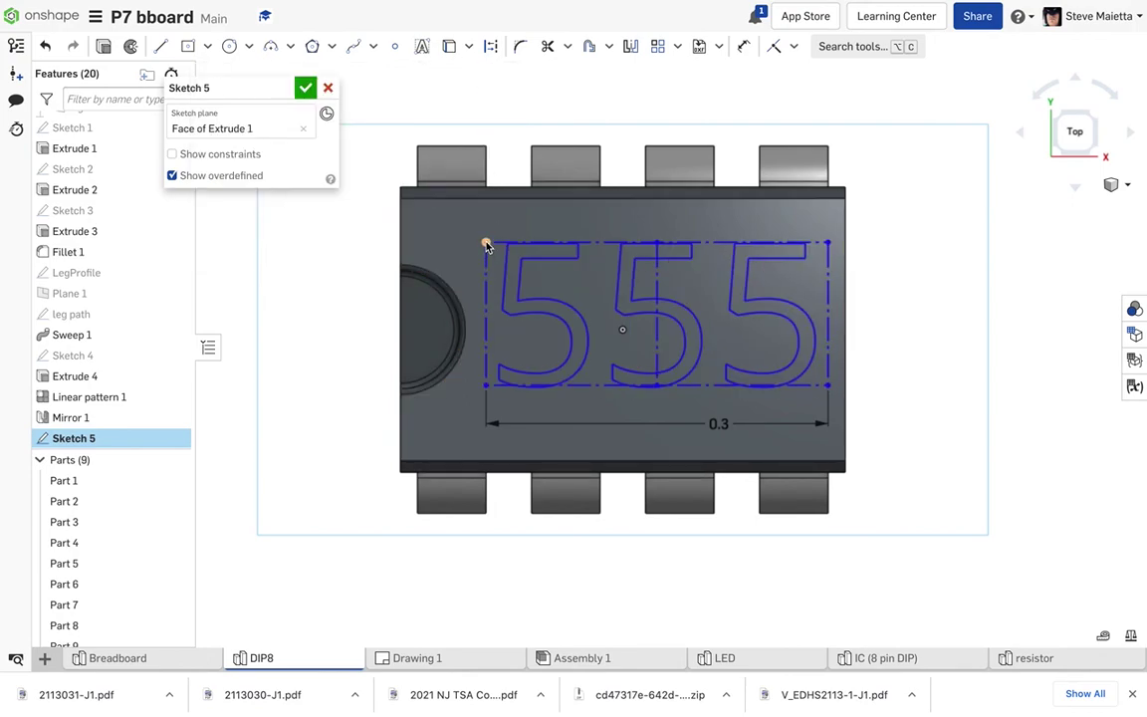
mouse_move(482, 257)
mouse_down()
mouse_move(481, 269)
mouse_move(485, 255)
mouse_up()
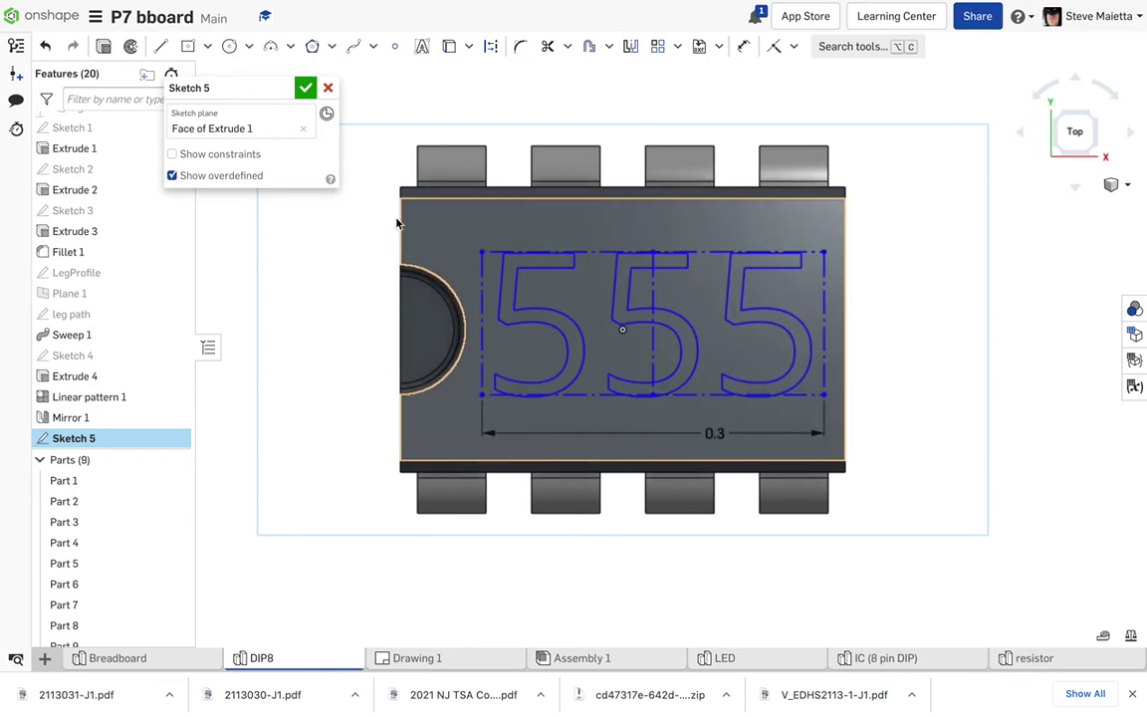
- Extrude-remove the 555 text 0.001 in into the body top and orbit to check the engraving
click(113, 47)
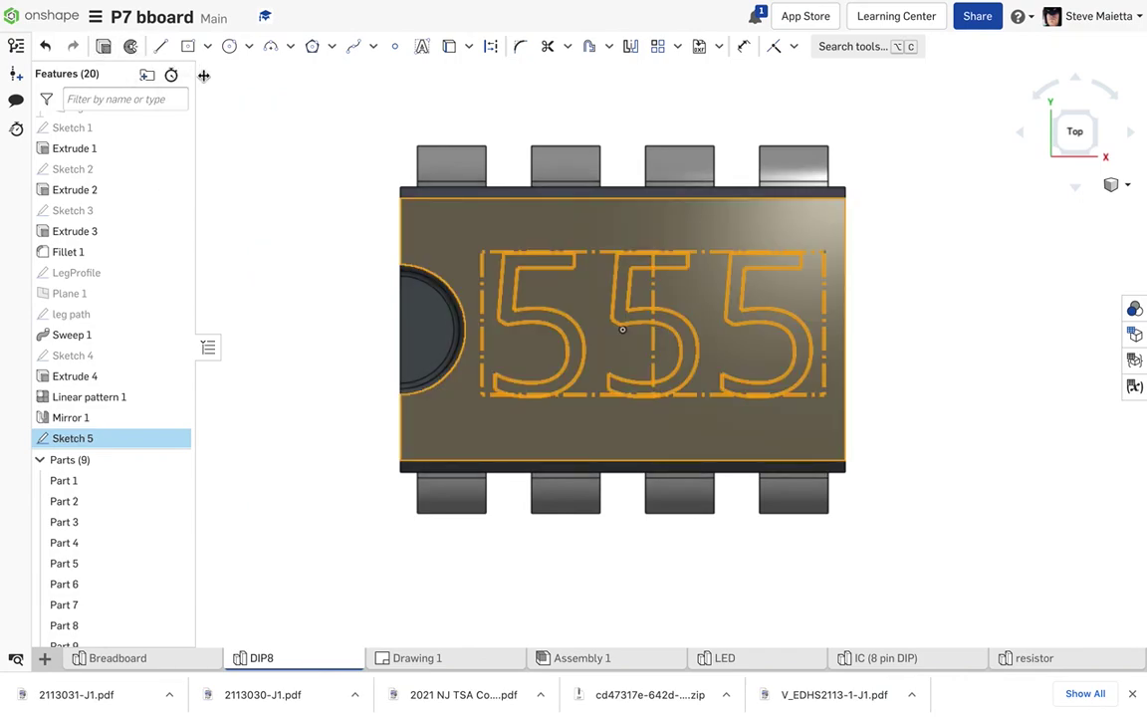
click(262, 133)
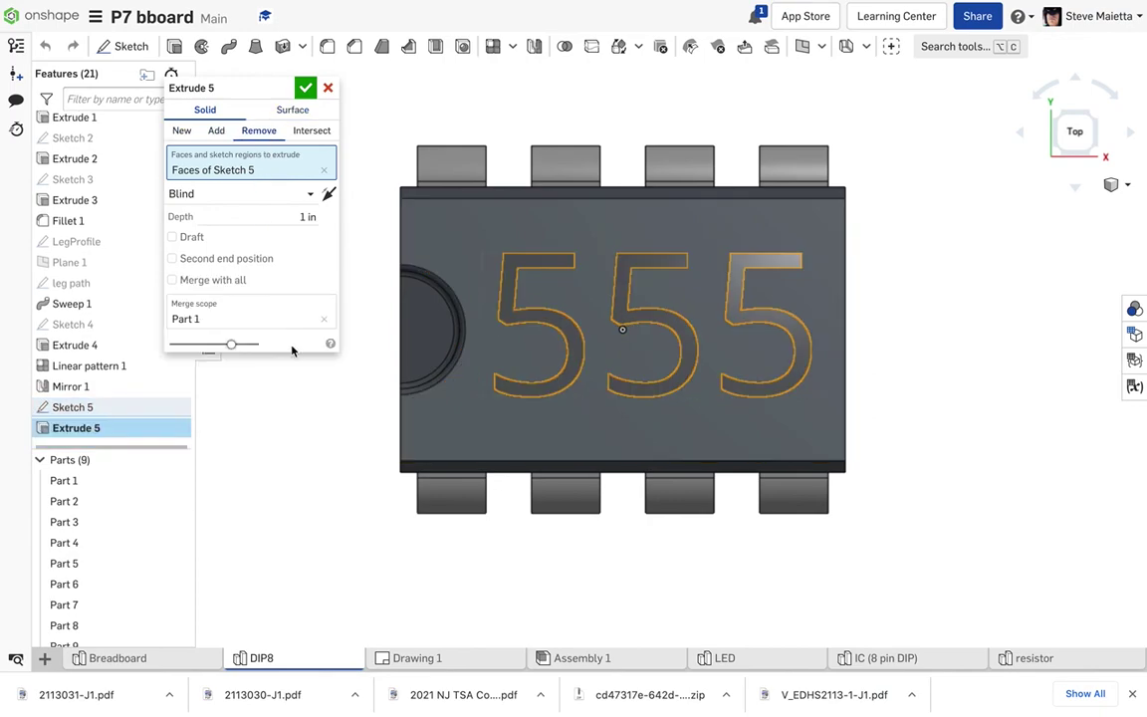
click(285, 216)
key(BackSpace)
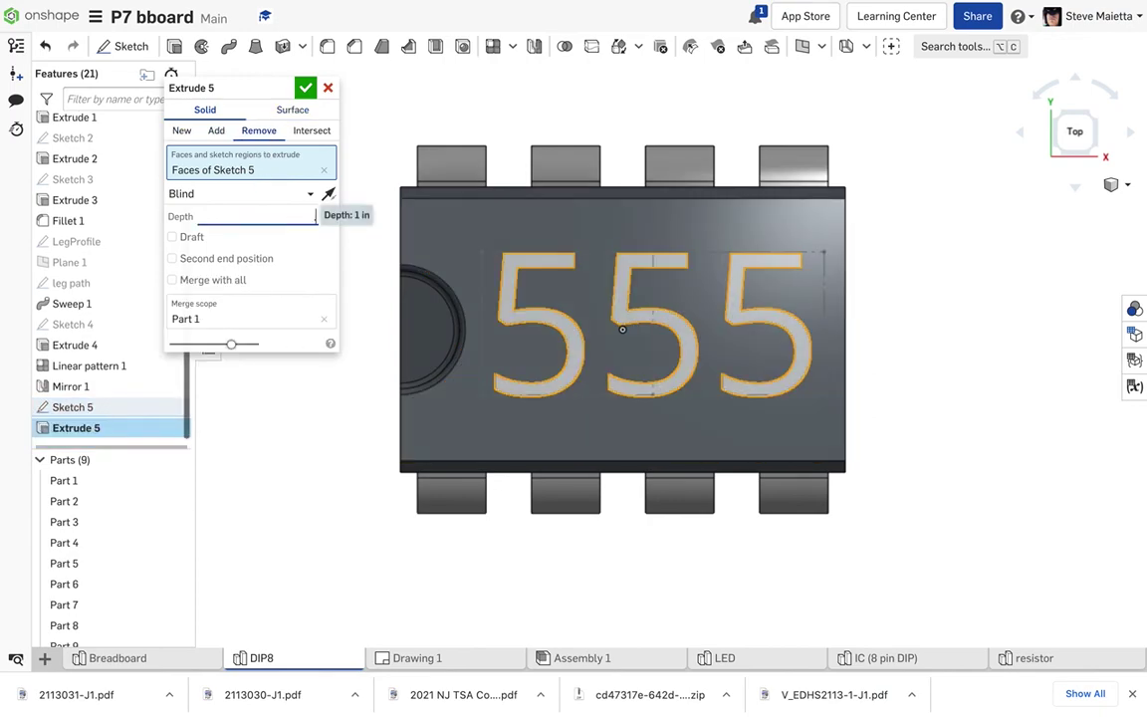
key(Up)
key(Up)
key(Up)
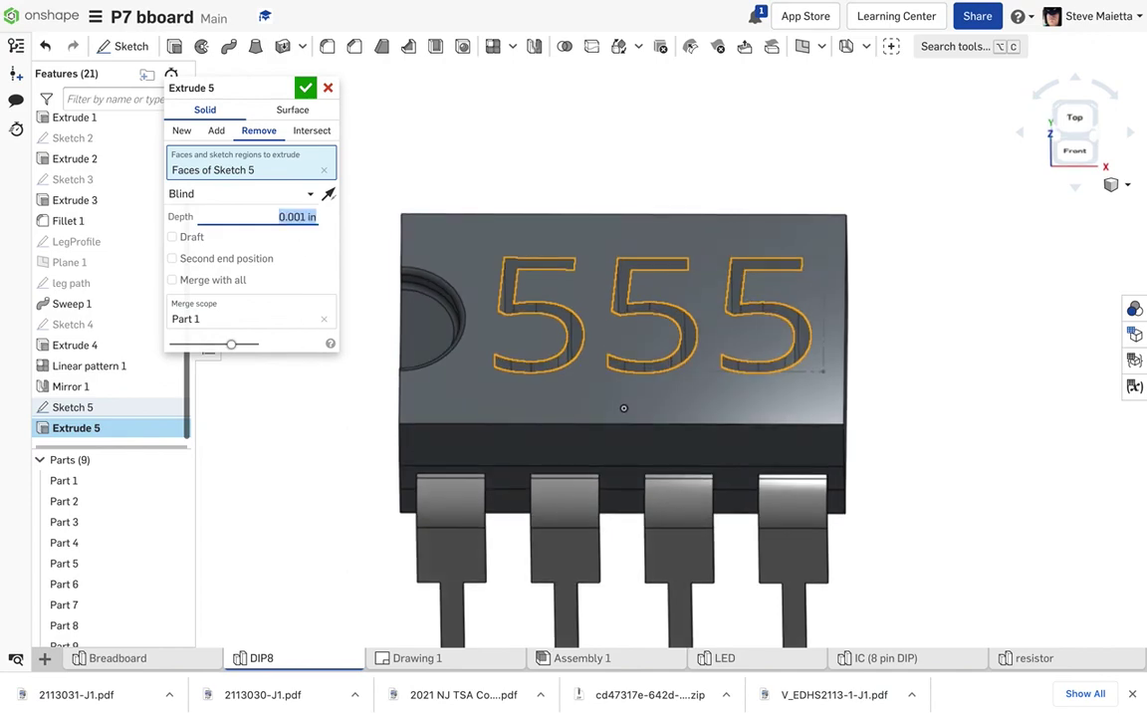
click(305, 88)
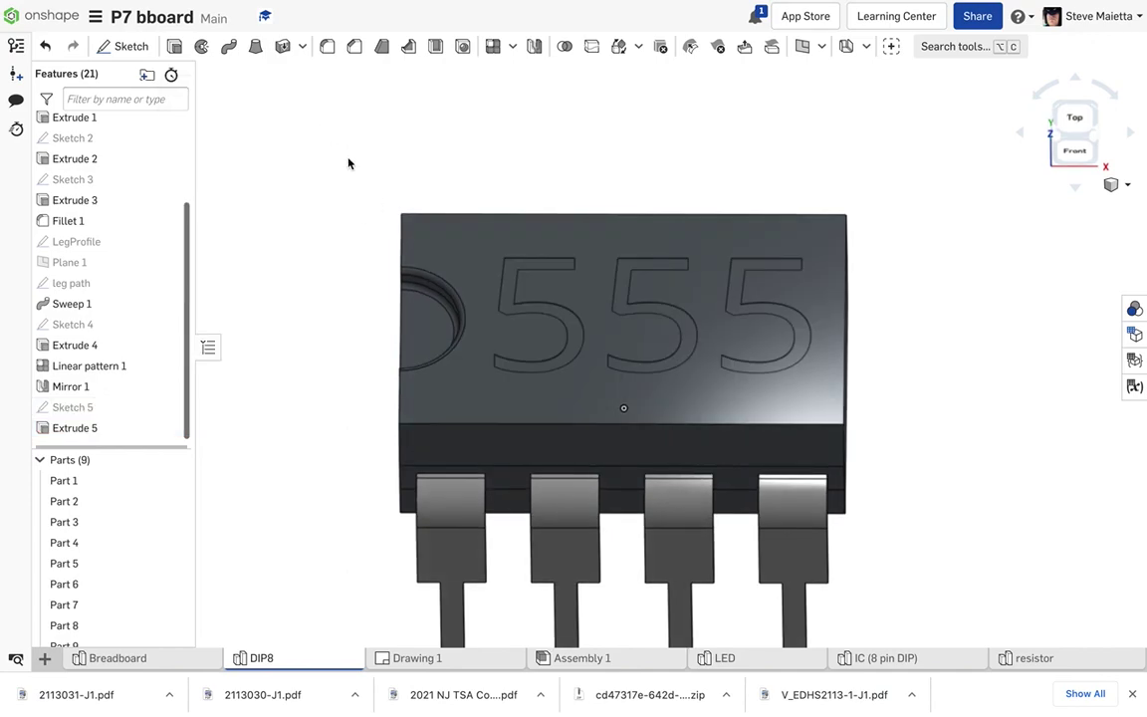
scroll(348, 163, down, 3)
right_drag(348, 164, 367, 187)
scroll(367, 187, down, 2)
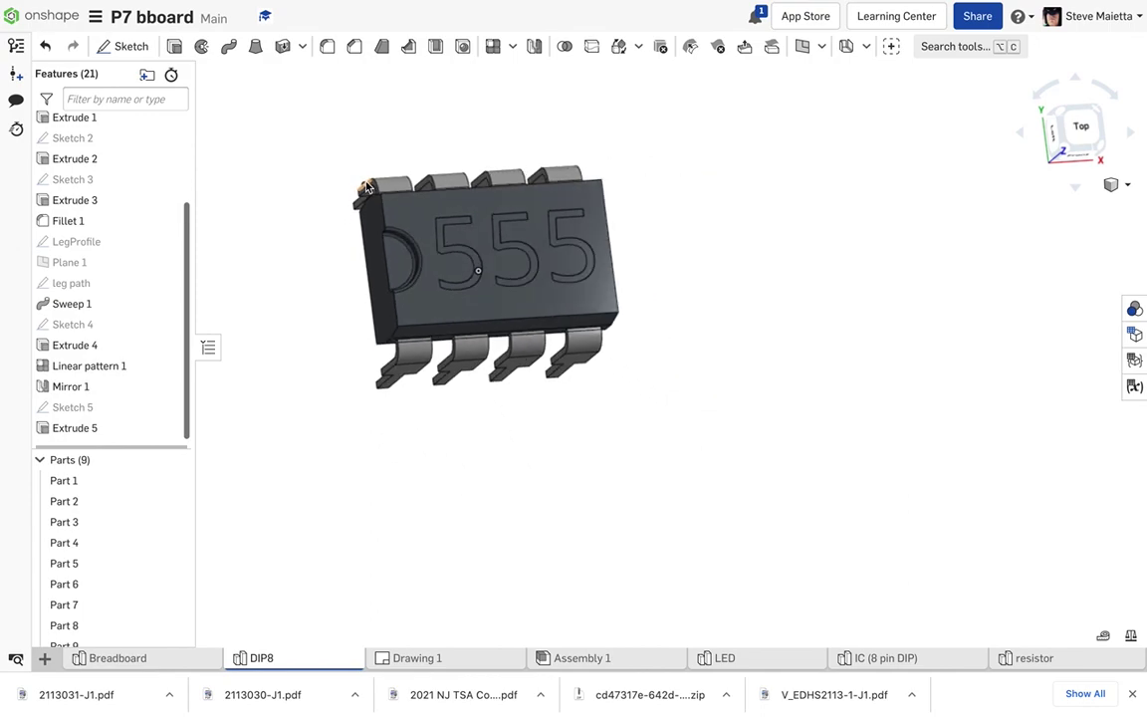
right_drag(318, 276, 323, 302)
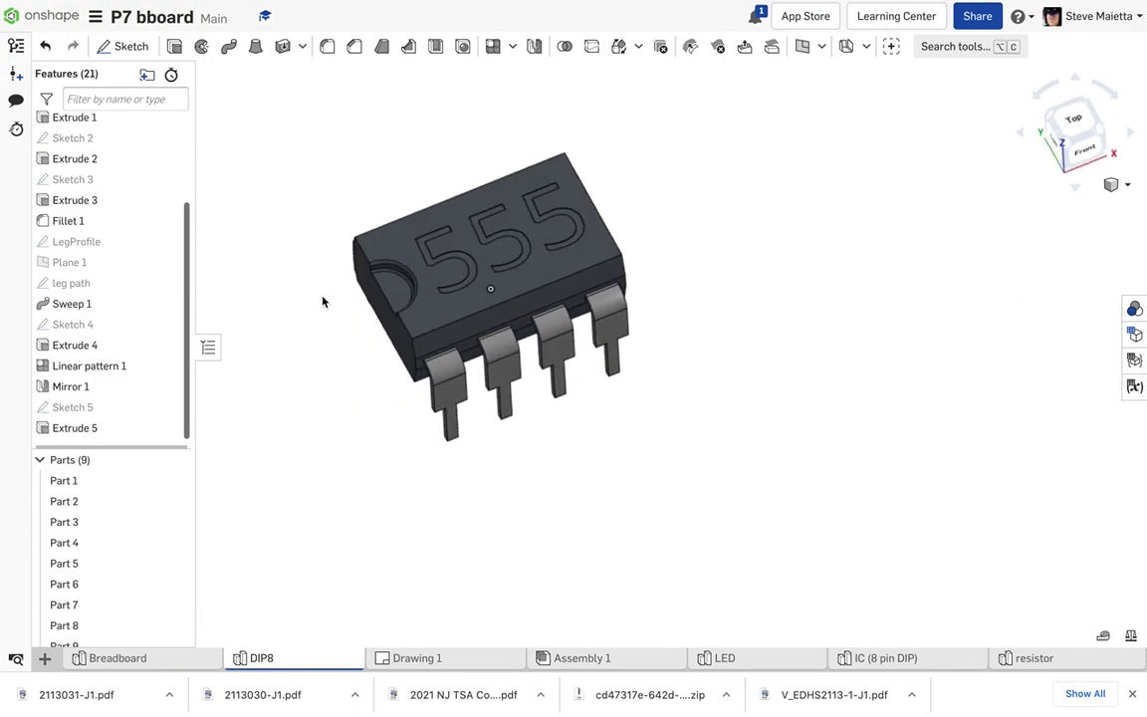